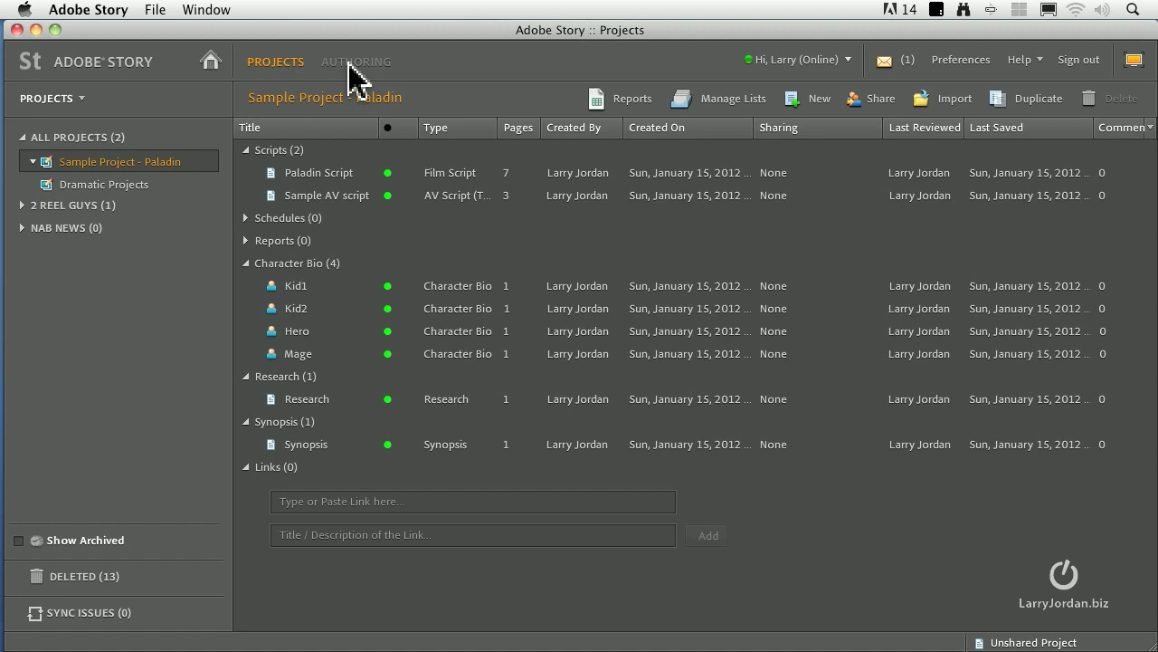
{"action": "left_click_drag", "start_coordinate": [124, 224], "coordinate": [178, 163]}
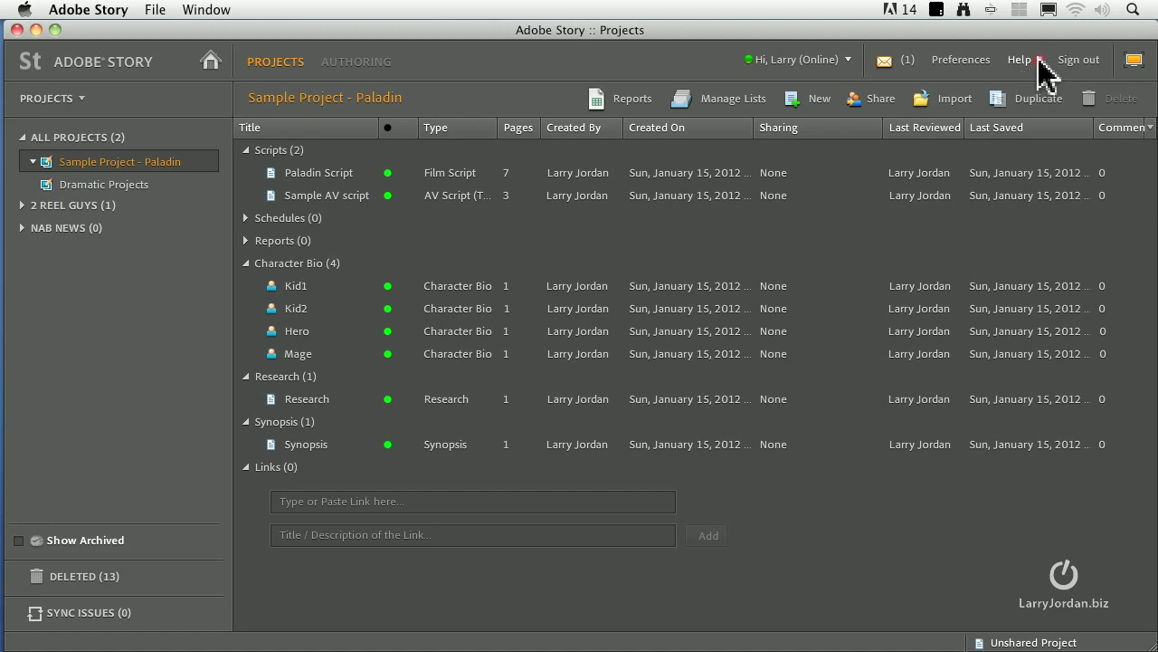
{"action": "left_click", "coordinate": [1039, 61]}
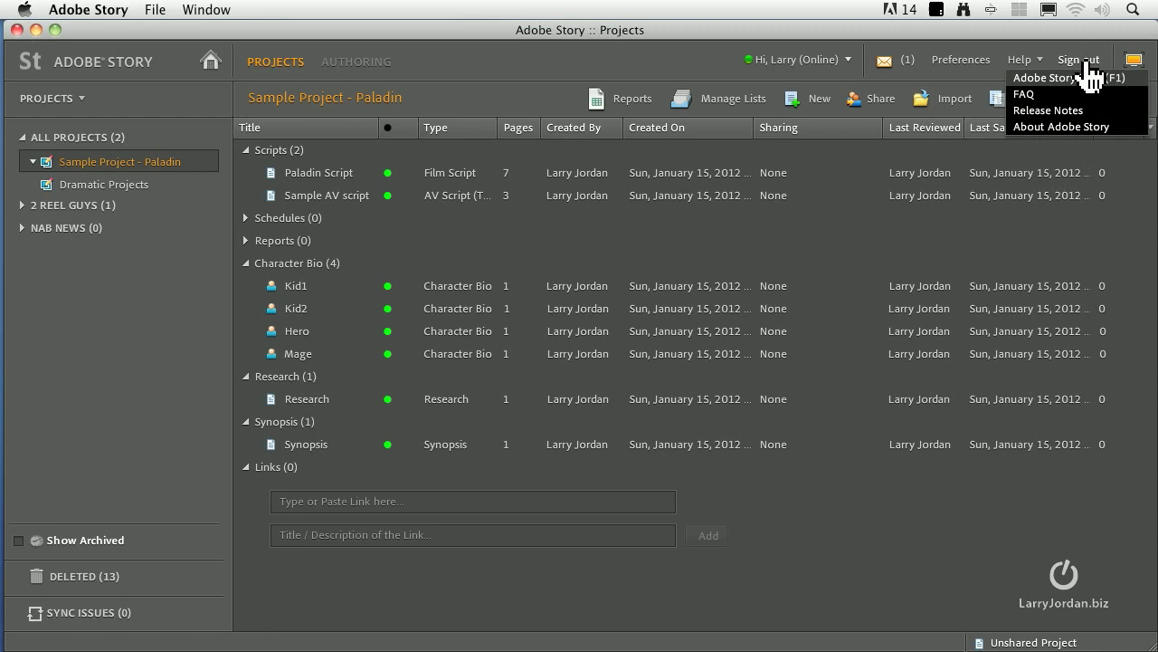
{"action": "left_click", "coordinate": [1060, 121]}
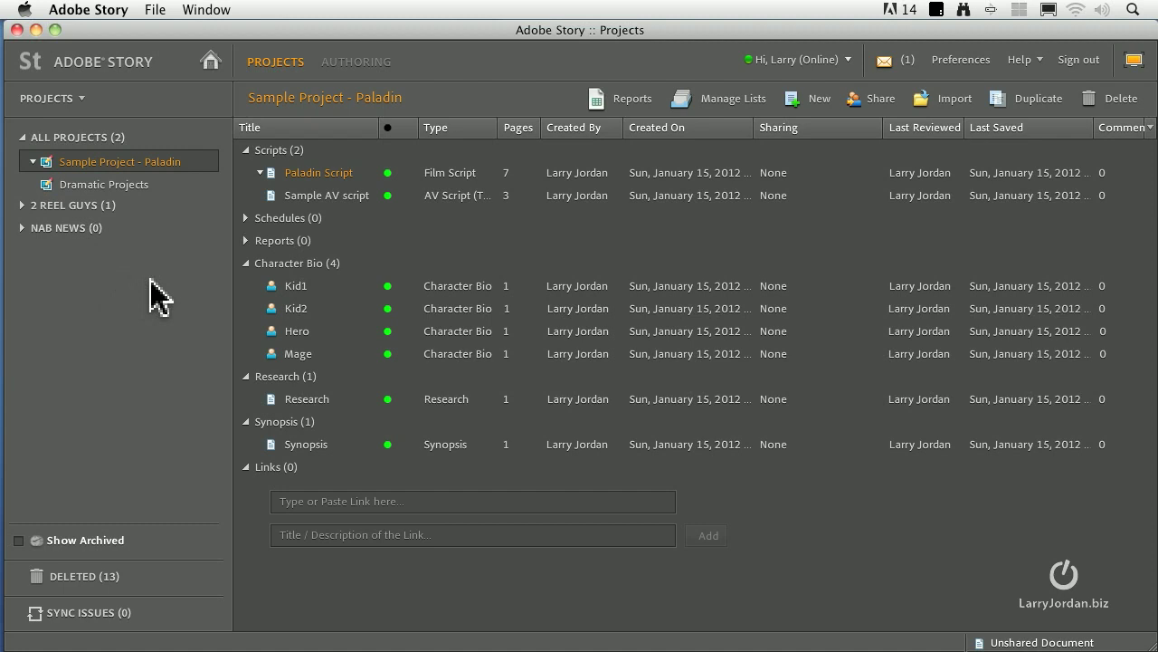
Create a new project category named XYZ Client.
{"action": "left_click", "coordinate": [81, 99]}
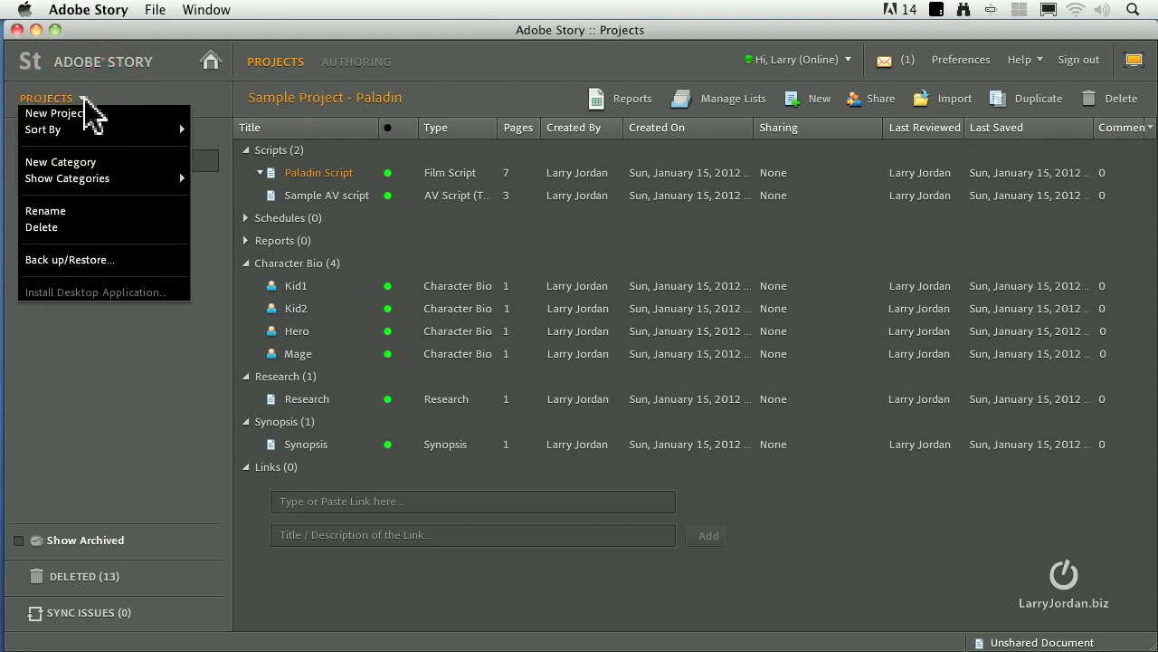
{"action": "left_click", "coordinate": [72, 162]}
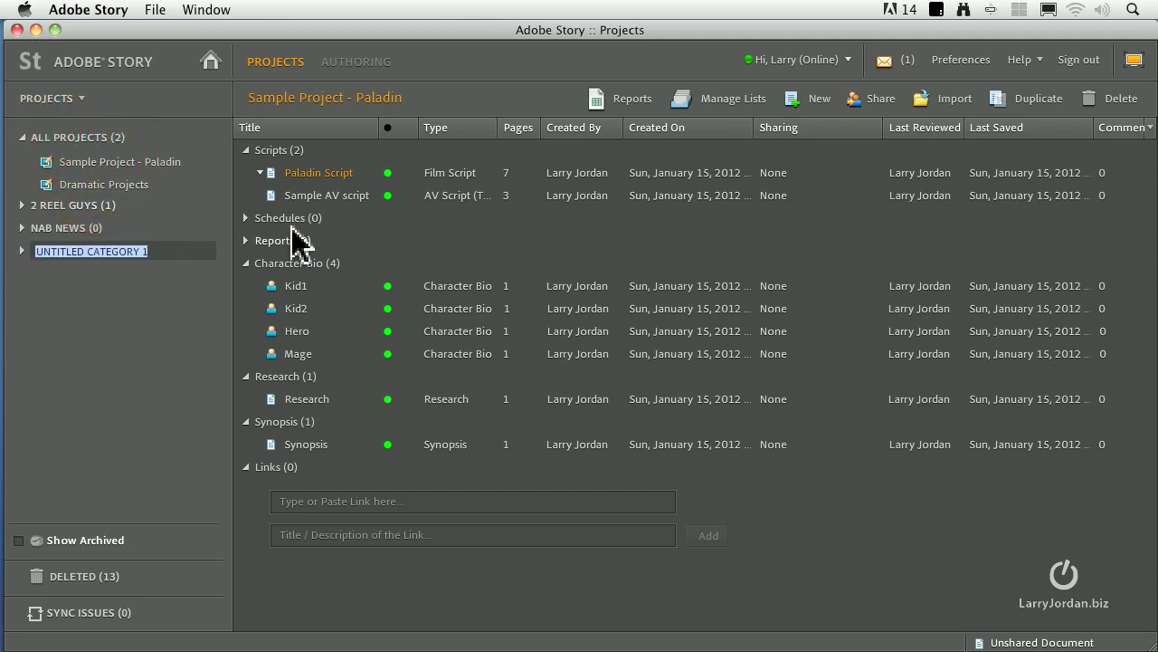
{"action": "type", "text": "XYZ C"}
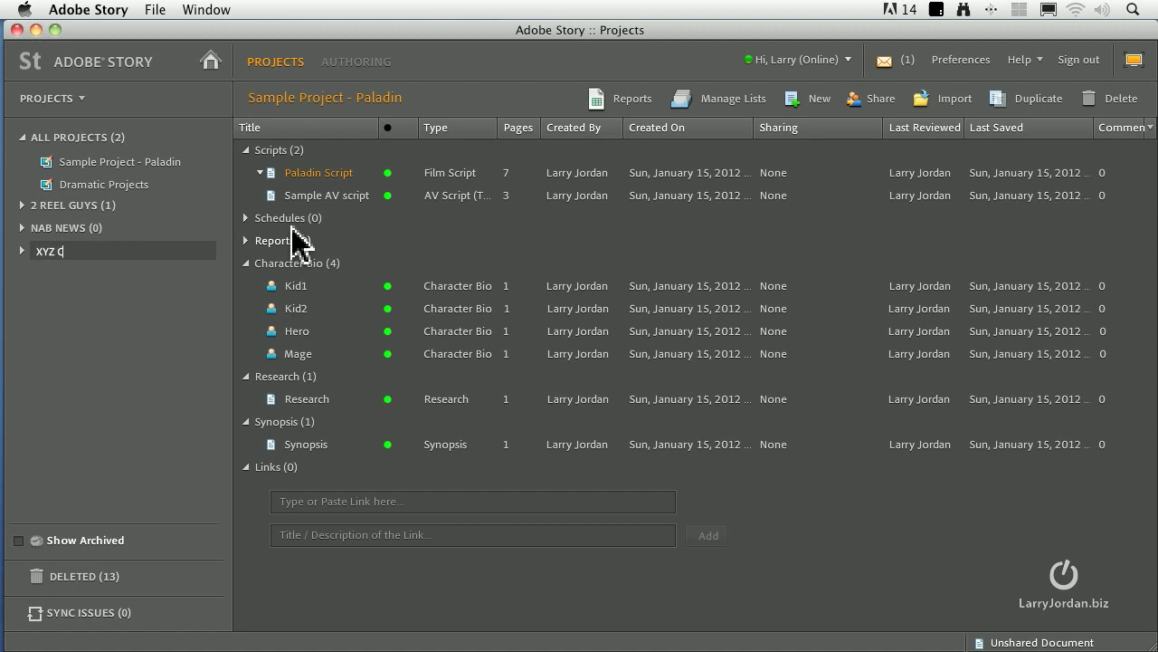
{"action": "type", "text": "lient"}
{"action": "key", "text": "Return"}
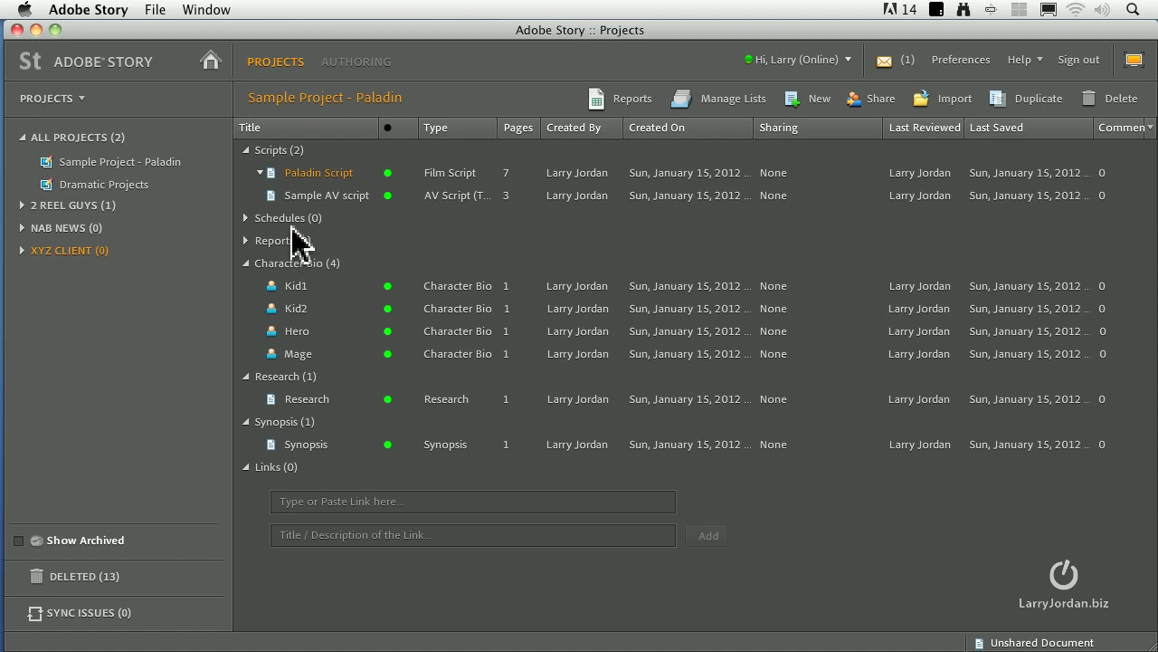
Create a new project titled Comedy Web Projects in the XYZ Client category.
{"action": "left_click", "coordinate": [79, 100]}
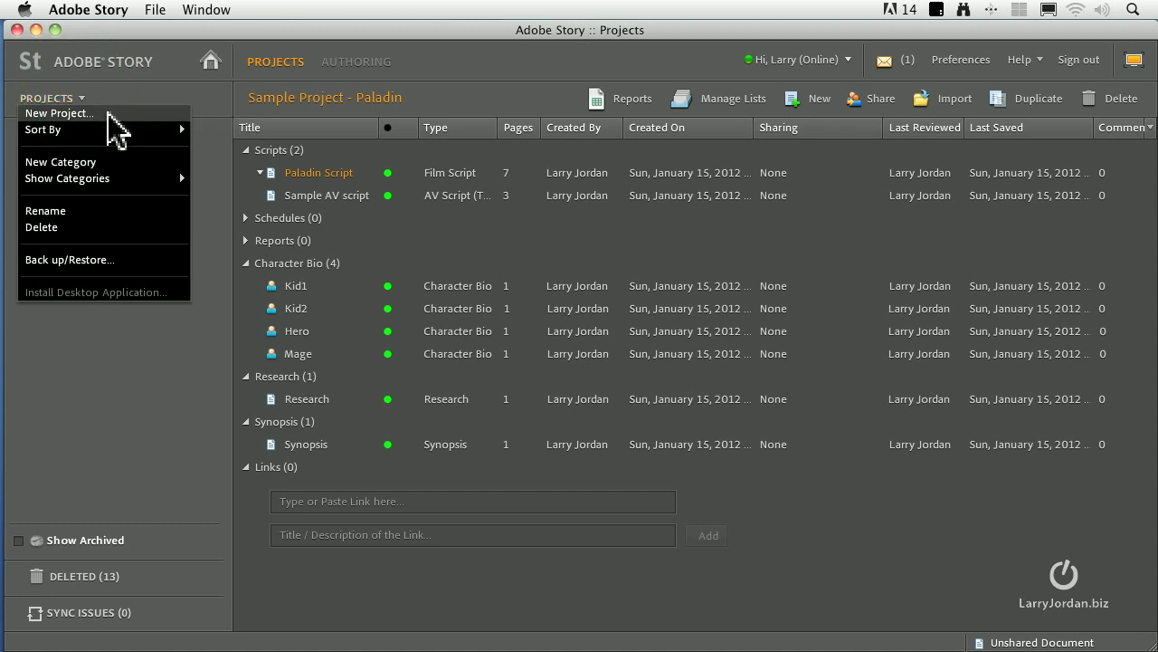
{"action": "left_click", "coordinate": [103, 115]}
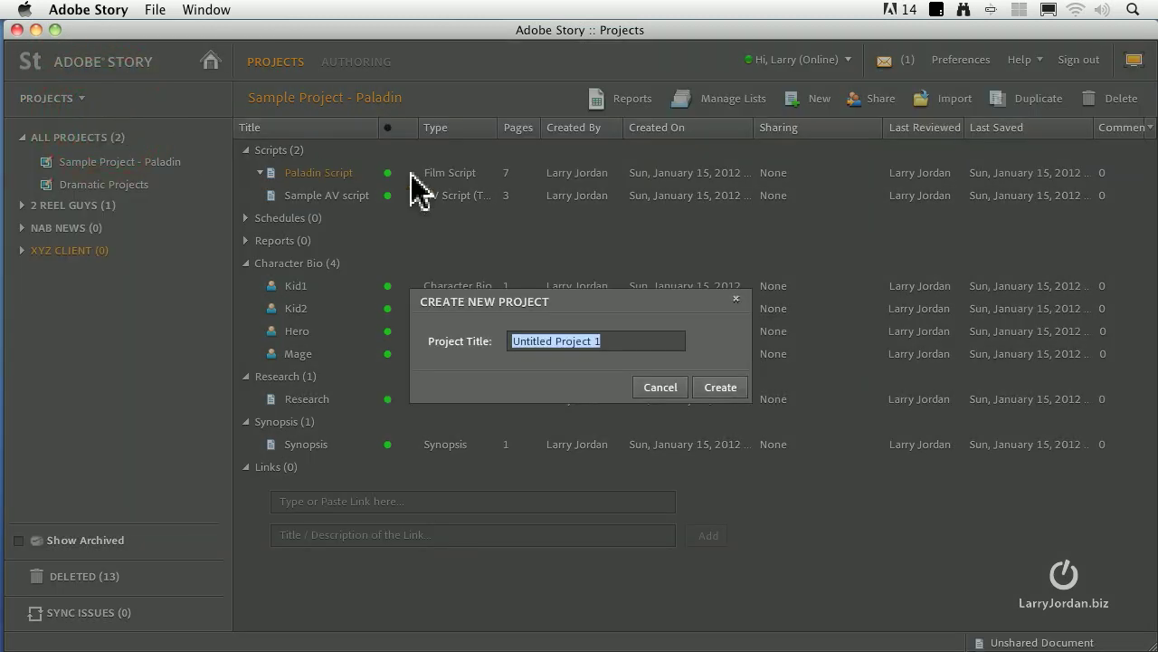
{"action": "type", "text": "Comedy"}
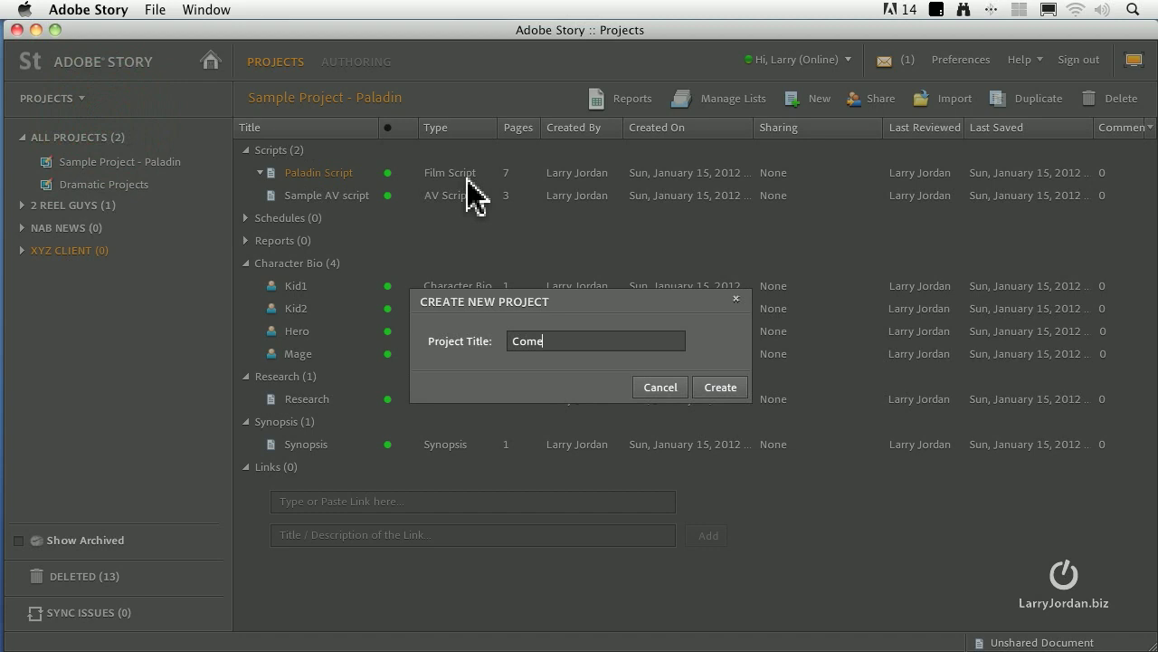
{"action": "type", "text": " Web Script"}
{"action": "key", "text": "BackSpace"}
{"action": "key", "text": "BackSpace"}
{"action": "key", "text": "BackSpace"}
{"action": "key", "text": "BackSpace"}
{"action": "key", "text": "BackSpace"}
{"action": "key", "text": "BackSpace"}
{"action": "type", "text": "Projects"}
{"action": "key", "text": "Return"}
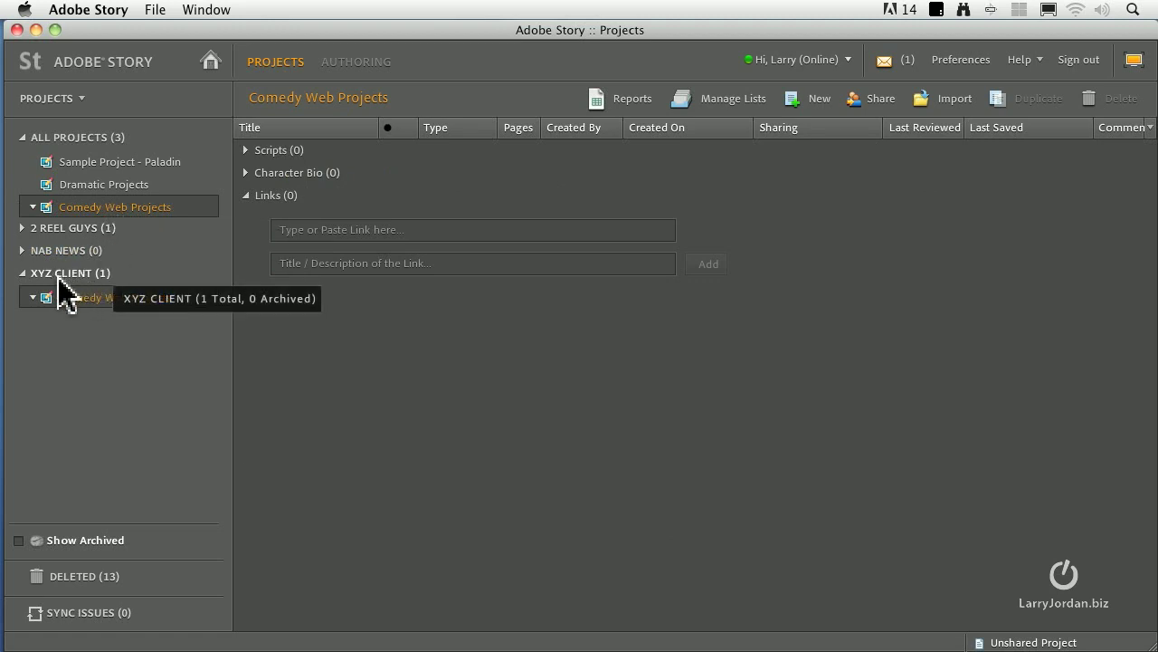
Add the Comedy Web Projects project to the NAB News category as well.
{"action": "left_click", "coordinate": [163, 337]}
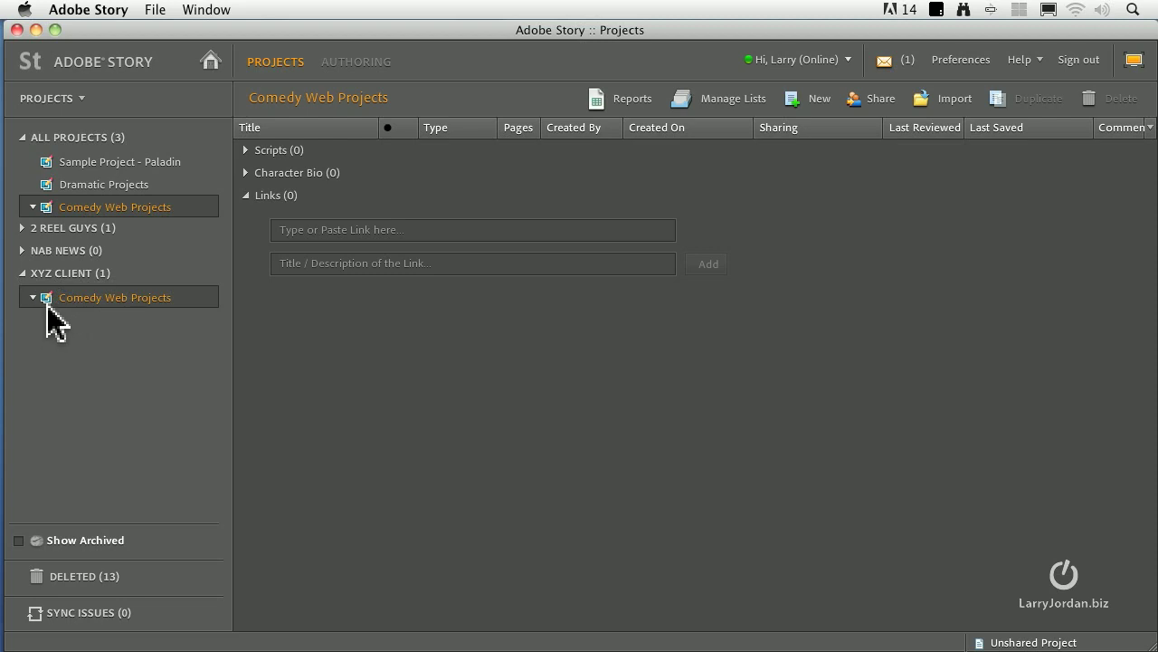
{"action": "left_click_drag", "start_coordinate": [47, 306], "coordinate": [47, 253]}
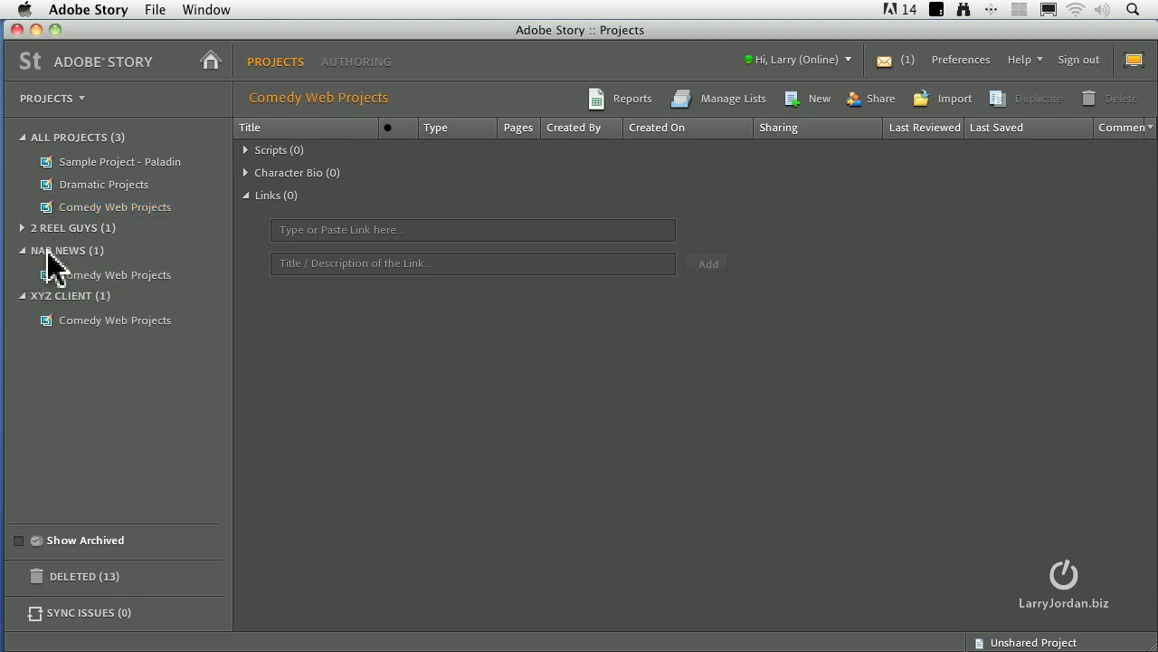
{"action": "left_click", "coordinate": [107, 271]}
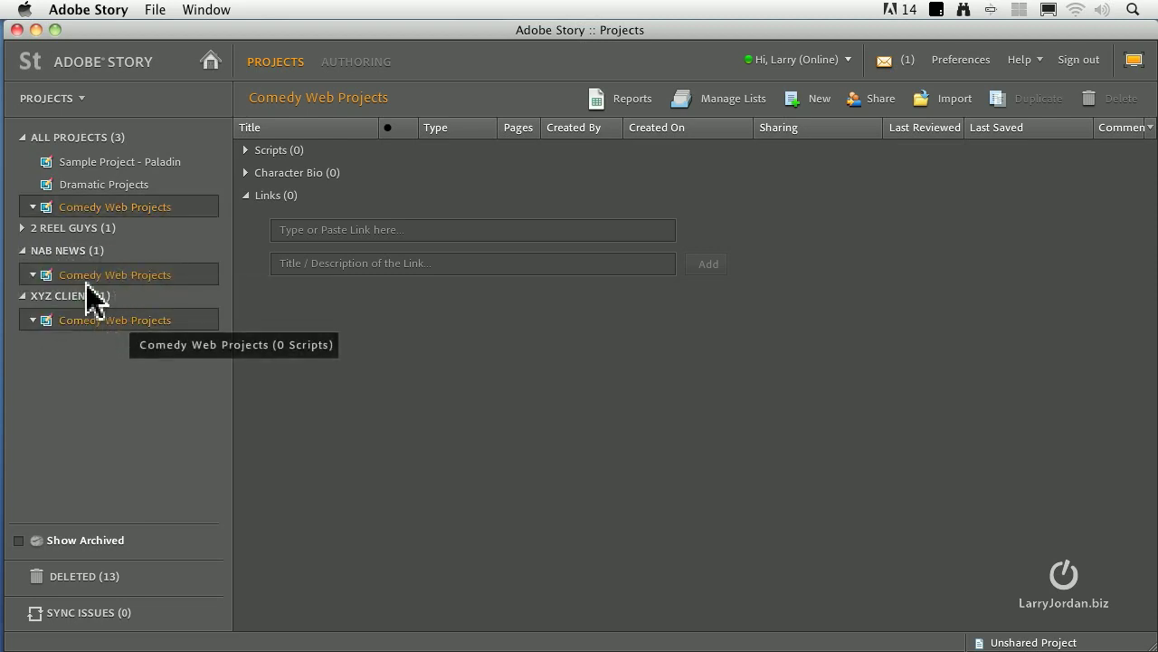
Remove Comedy Web Projects from the NAB News category.
{"action": "right_click", "coordinate": [33, 333]}
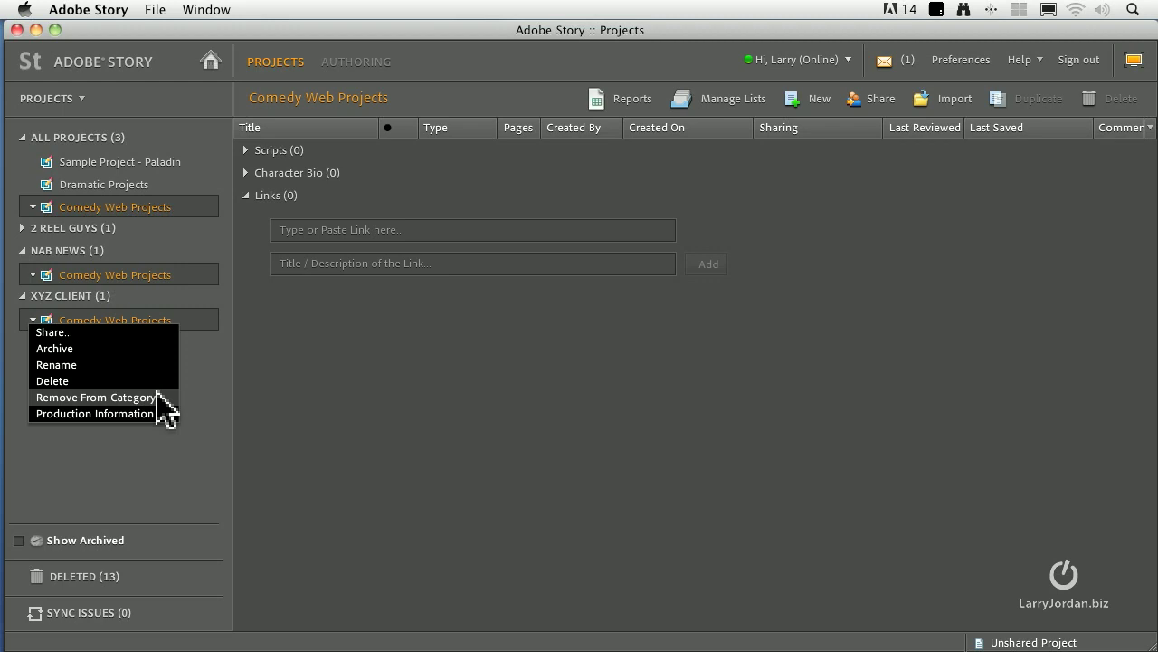
{"action": "left_click", "coordinate": [199, 406]}
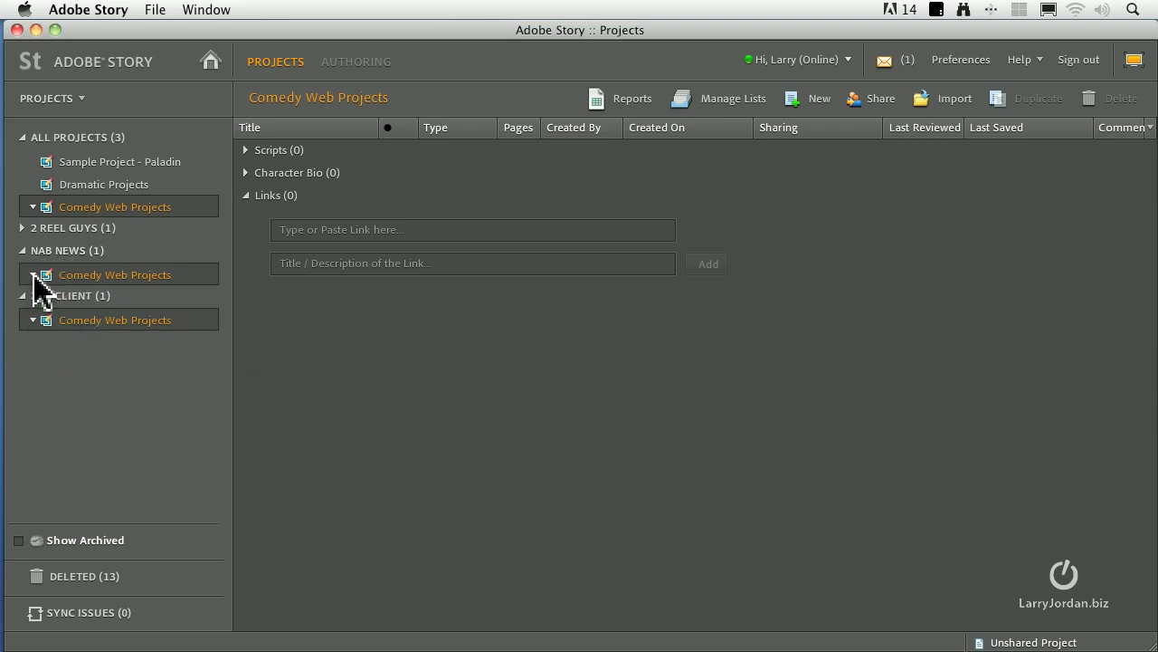
{"action": "right_click", "coordinate": [33, 276]}
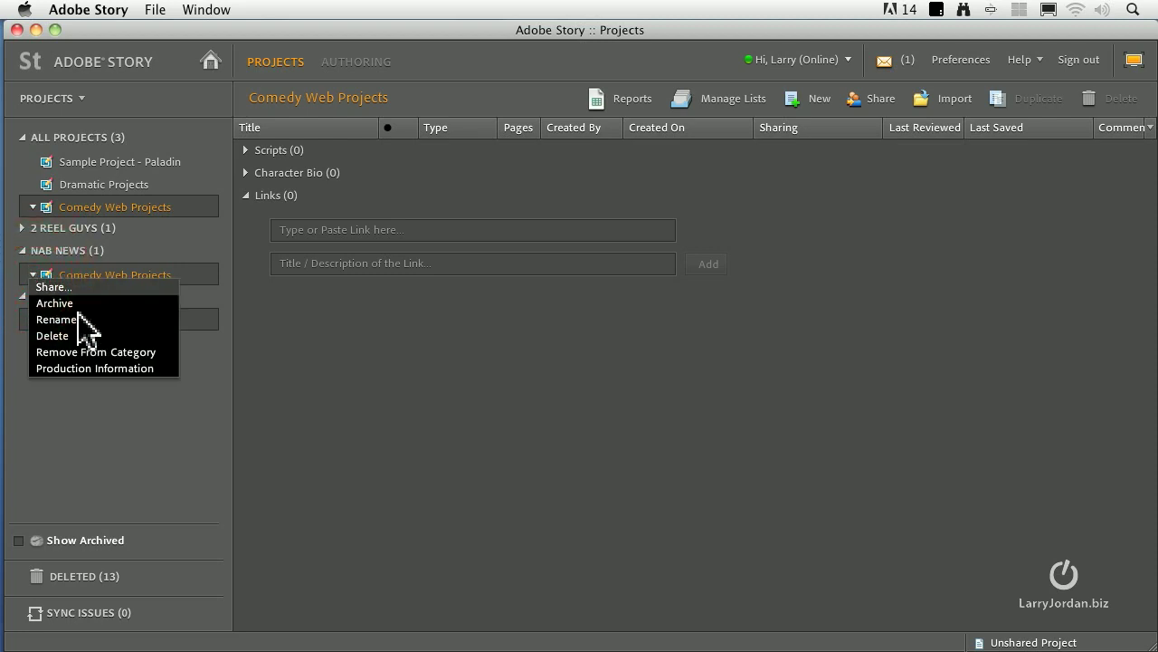
{"action": "left_click", "coordinate": [156, 351]}
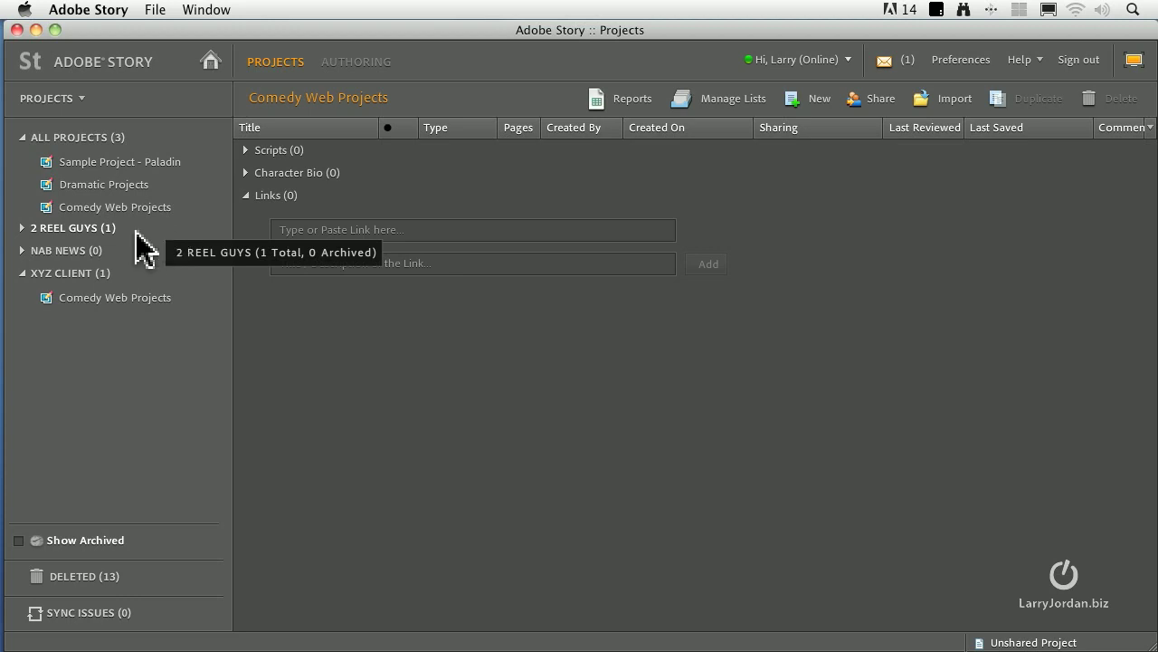
Collapse the XYZ Client category and show the contents of Sample Project - Paladin.
{"action": "left_click", "coordinate": [23, 274]}
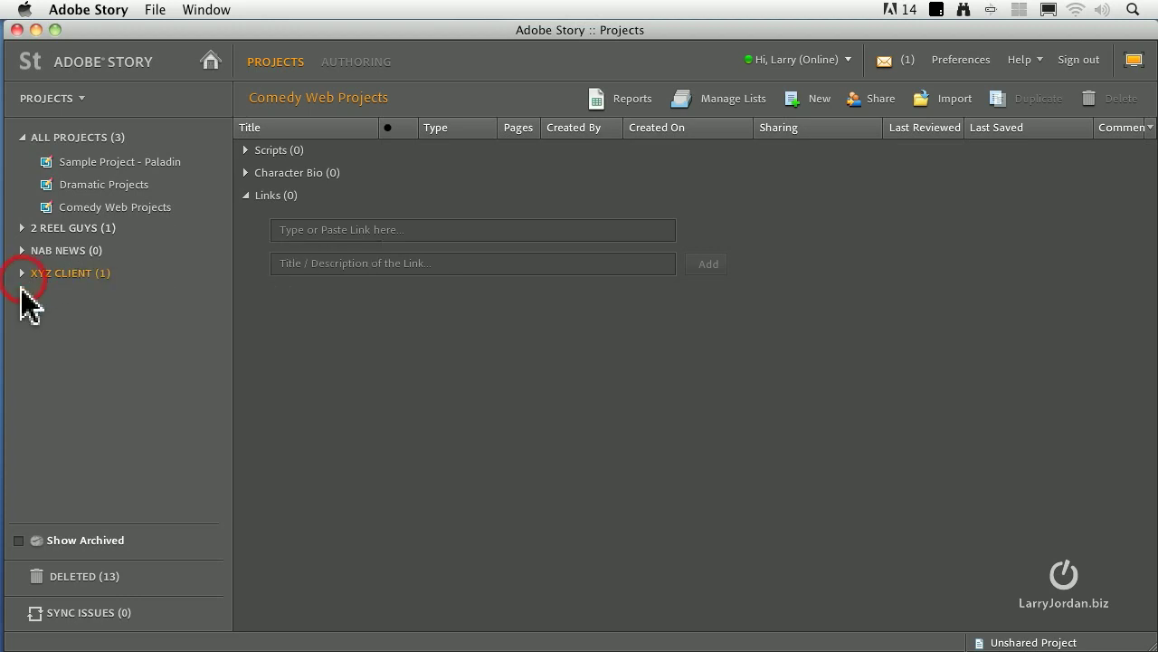
{"action": "left_click", "coordinate": [22, 274]}
{"action": "left_click", "coordinate": [23, 274]}
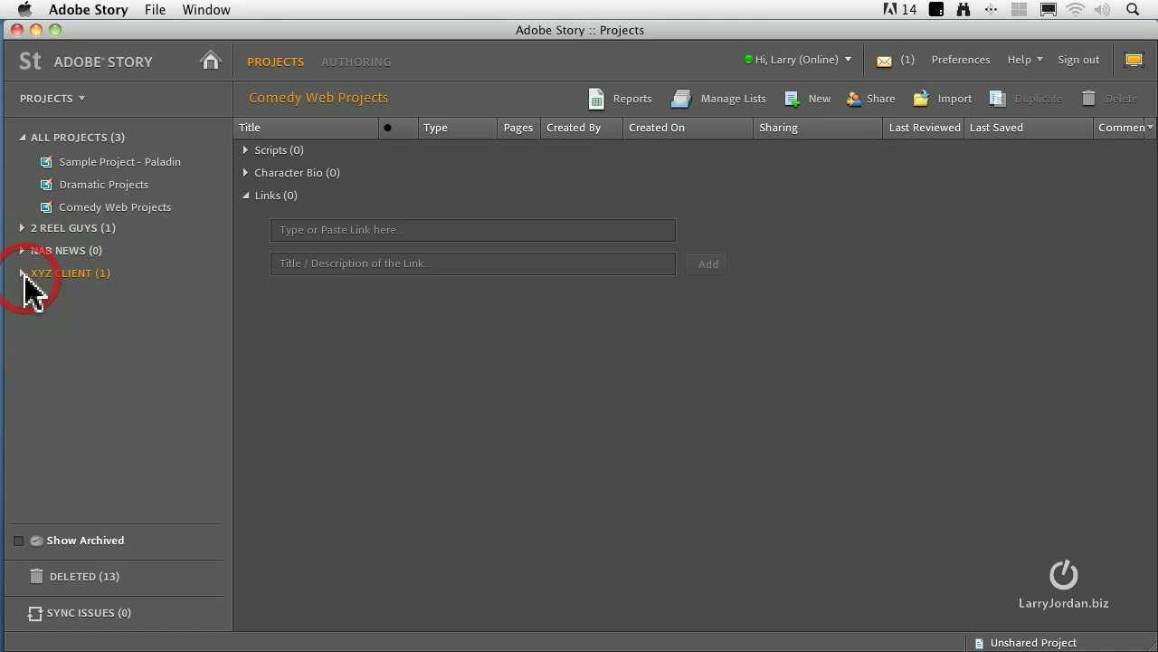
{"action": "left_click", "coordinate": [23, 274]}
{"action": "left_click", "coordinate": [22, 273]}
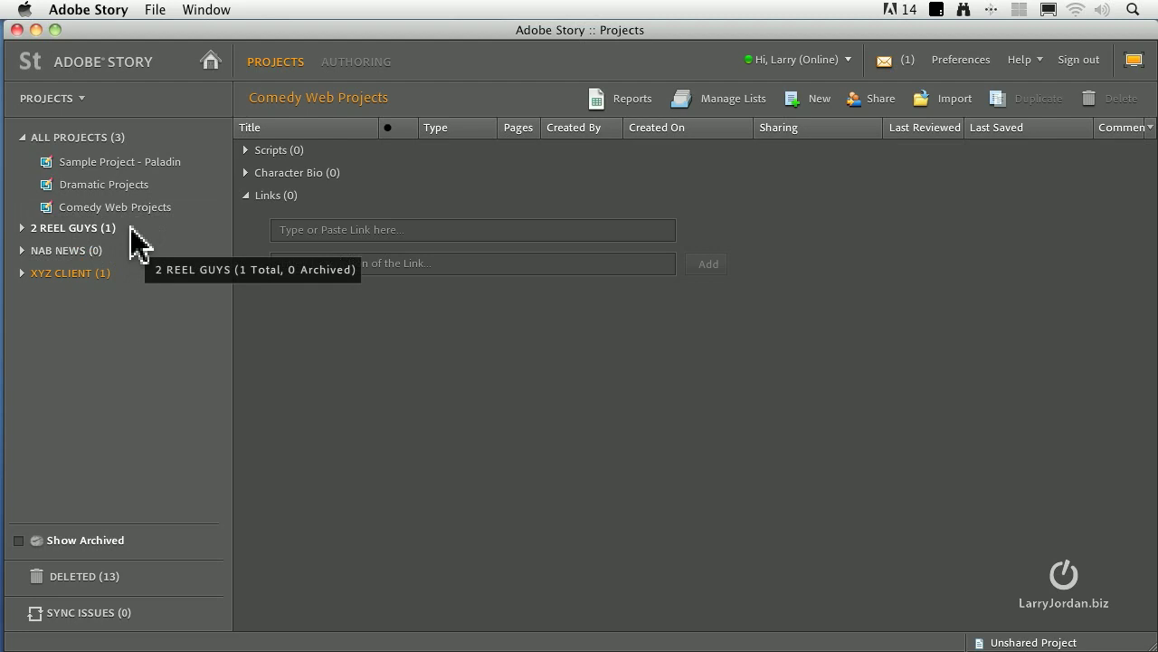
{"action": "left_click", "coordinate": [84, 164]}
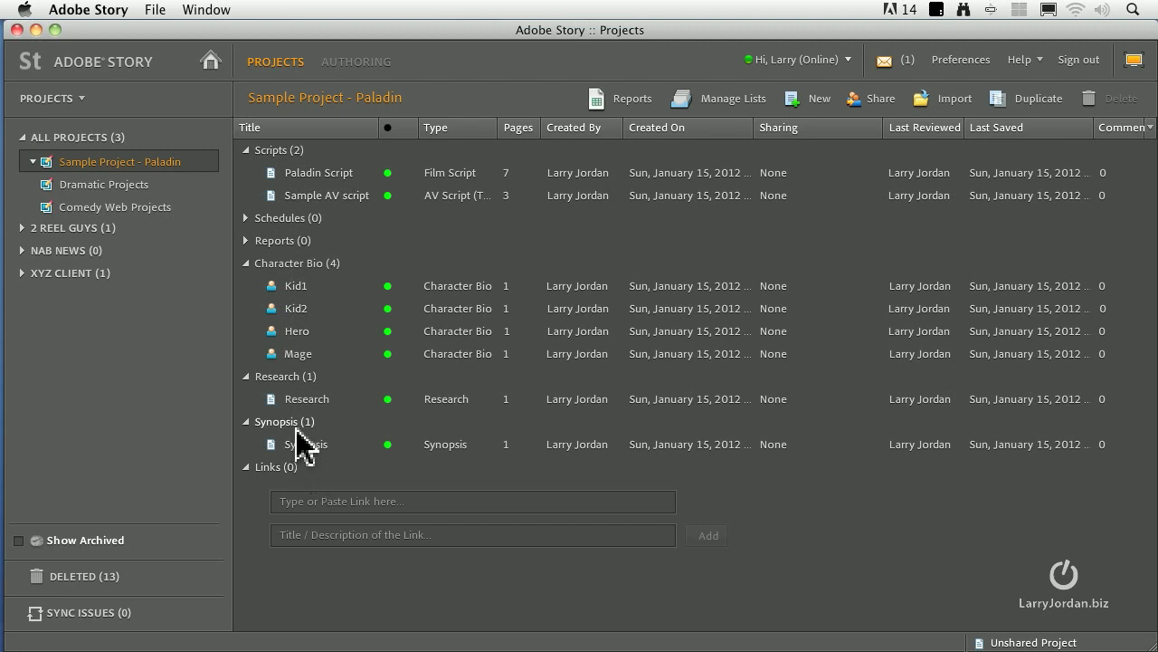
Create a Film Script document titled My Film Script with the Film template in the Comedy Web Projects project.
{"action": "mouse_move", "coordinate": [297, 429]}
{"action": "left_mouse_down"}
{"action": "mouse_move", "coordinate": [311, 292]}
{"action": "mouse_move", "coordinate": [292, 354]}
{"action": "mouse_move", "coordinate": [328, 311]}
{"action": "mouse_move", "coordinate": [297, 222]}
{"action": "mouse_move", "coordinate": [351, 226]}
{"action": "mouse_move", "coordinate": [330, 221]}
{"action": "mouse_move", "coordinate": [380, 171]}
{"action": "mouse_move", "coordinate": [327, 181]}
{"action": "mouse_move", "coordinate": [333, 199]}
{"action": "mouse_move", "coordinate": [233, 218]}
{"action": "mouse_move", "coordinate": [122, 192]}
{"action": "mouse_move", "coordinate": [128, 214]}
{"action": "left_mouse_up"}
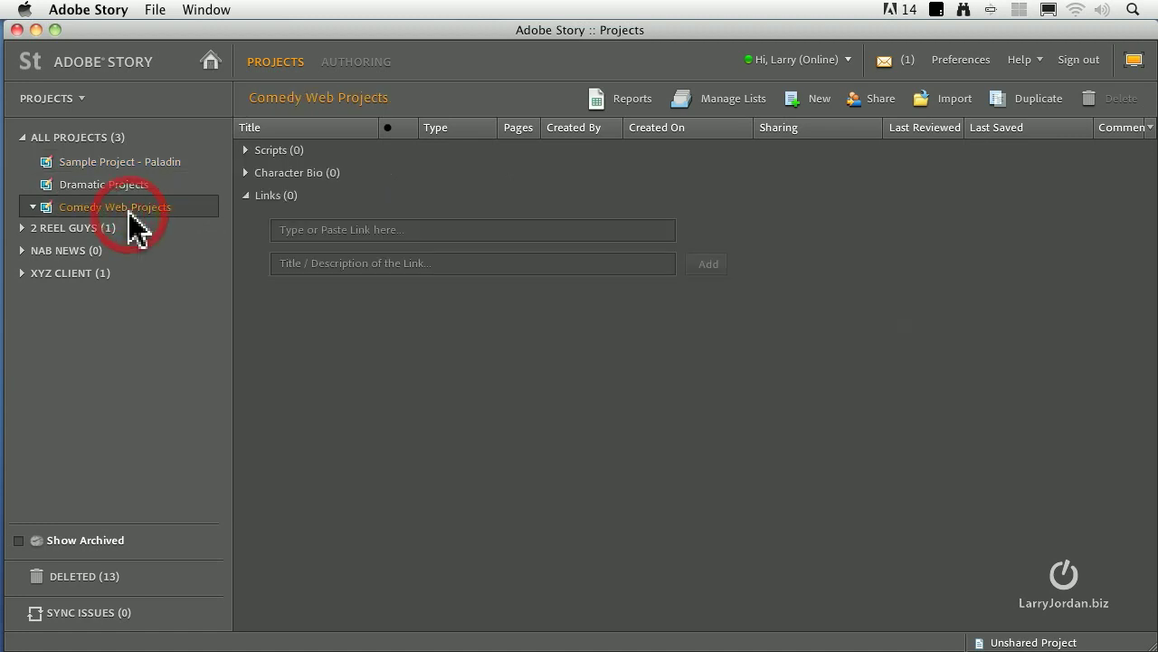
{"action": "left_click", "coordinate": [820, 98]}
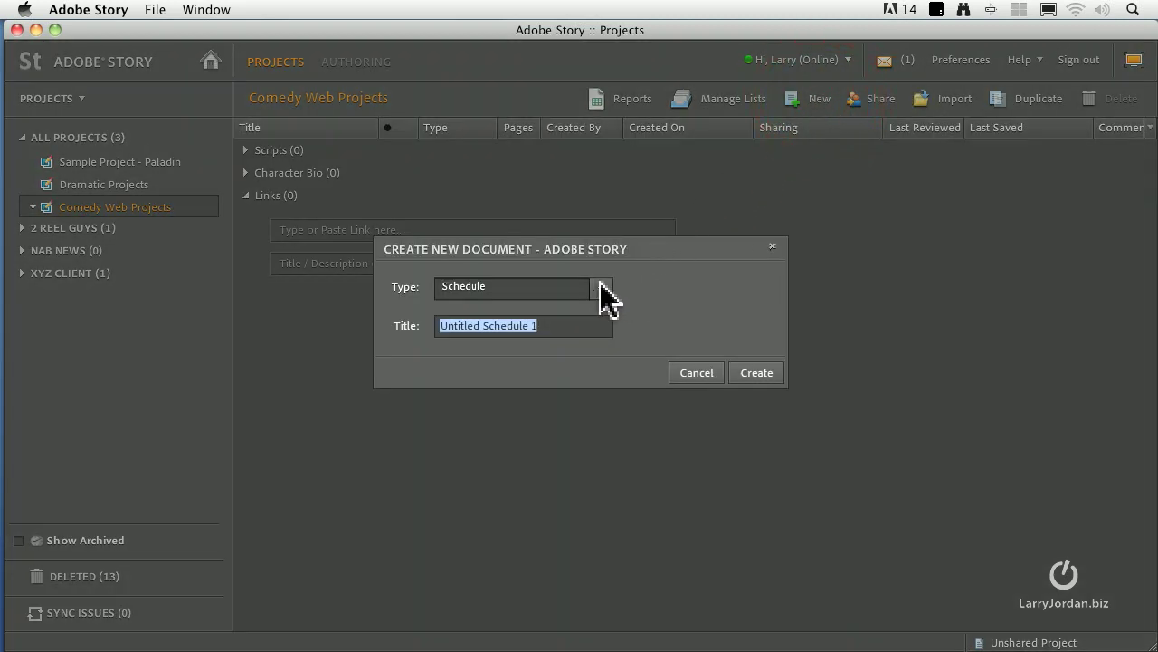
{"action": "left_click", "coordinate": [602, 288]}
{"action": "scroll", "coordinate": [568, 366], "scroll_direction": "up", "scroll_amount": 3}
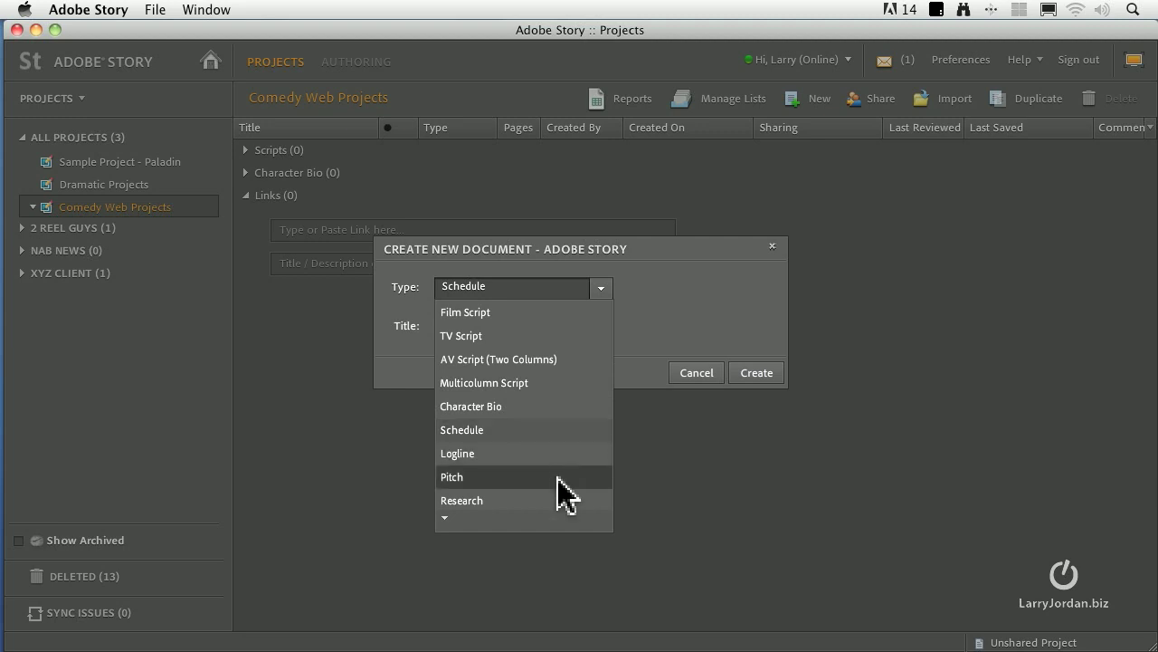
{"action": "scroll", "coordinate": [563, 511], "scroll_direction": "down", "scroll_amount": 1}
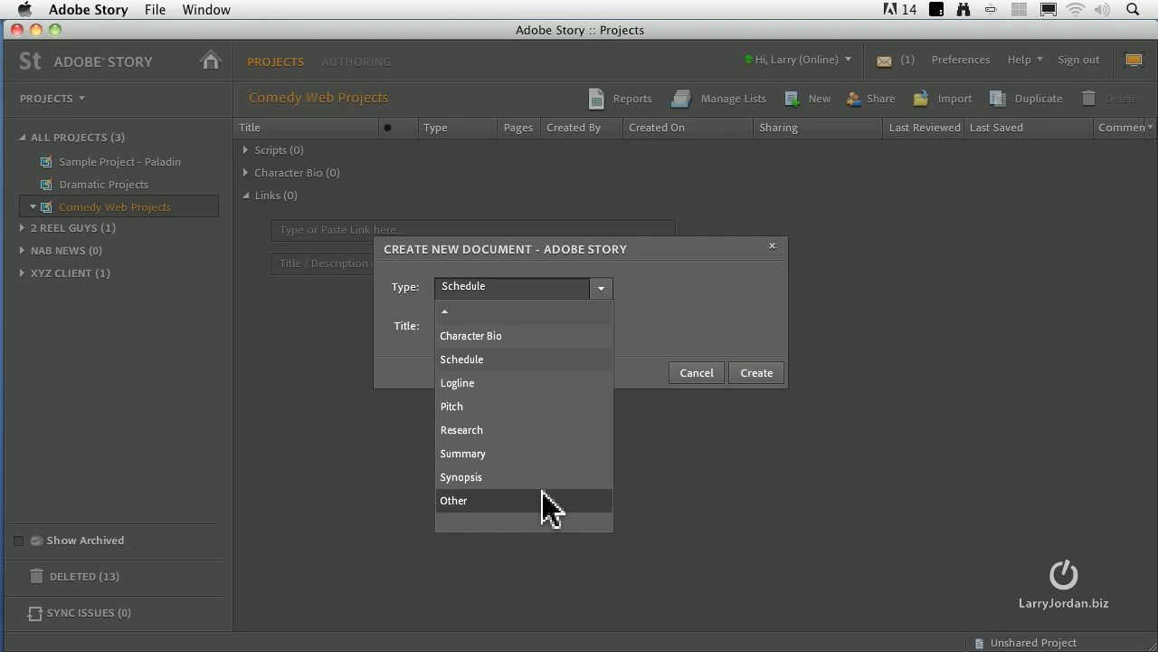
{"action": "scroll", "coordinate": [530, 333], "scroll_direction": "up", "scroll_amount": 2}
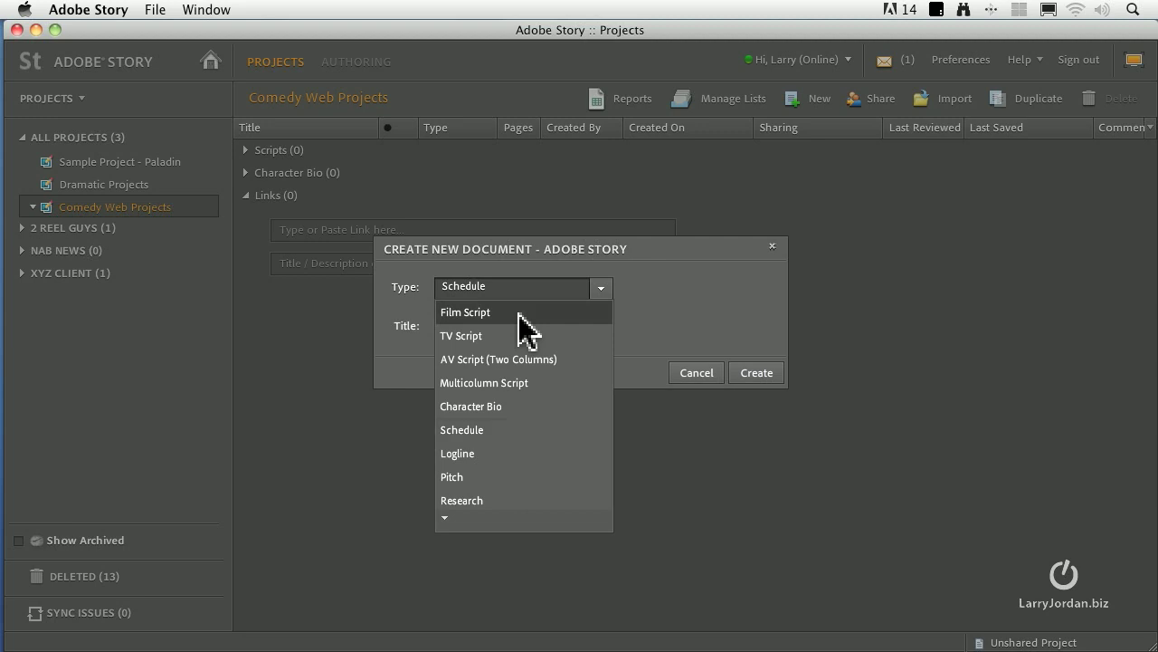
{"action": "left_click", "coordinate": [518, 313]}
{"action": "left_click_drag", "start_coordinate": [549, 326], "coordinate": [358, 325]}
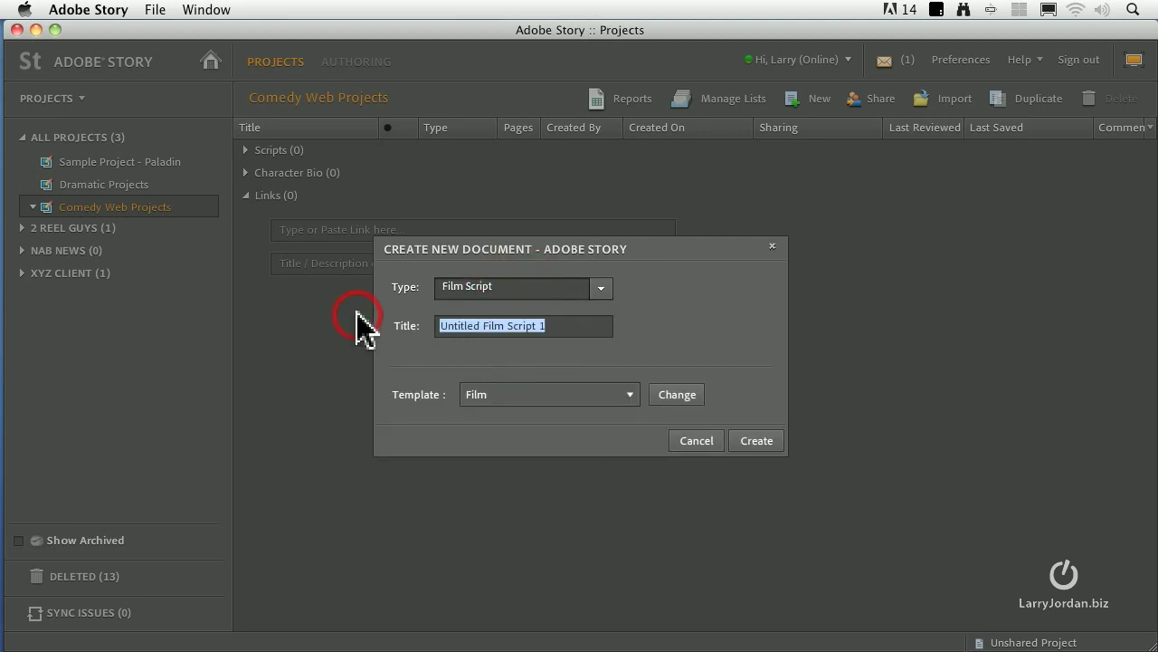
{"action": "type", "text": "My Film S"}
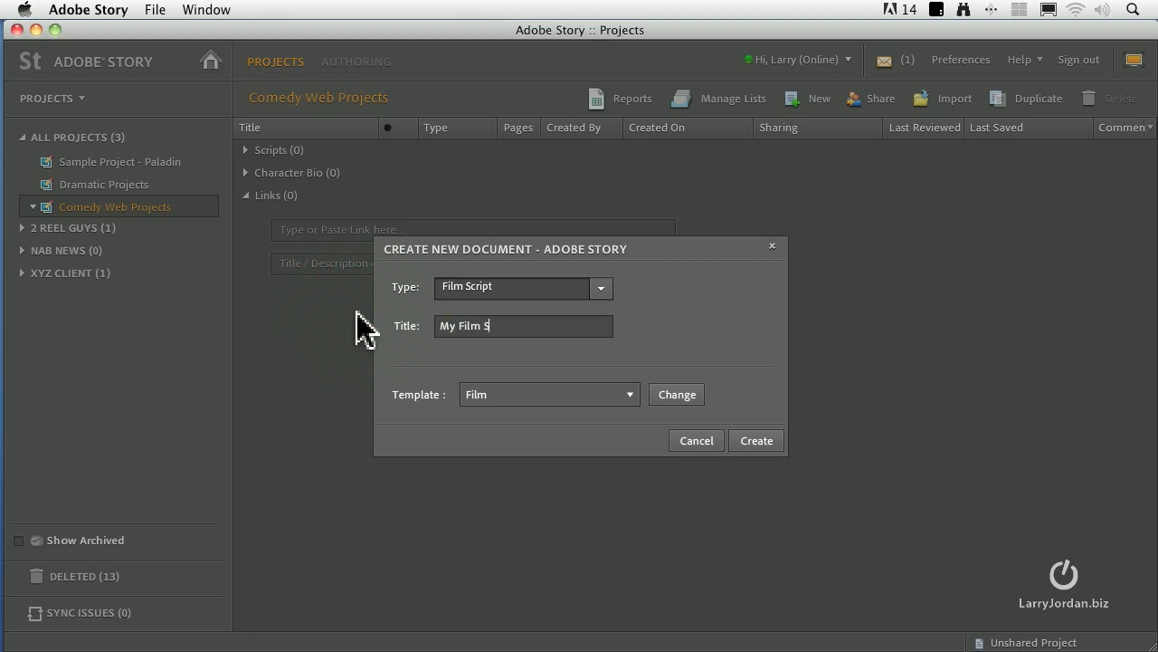
{"action": "type", "text": "cript"}
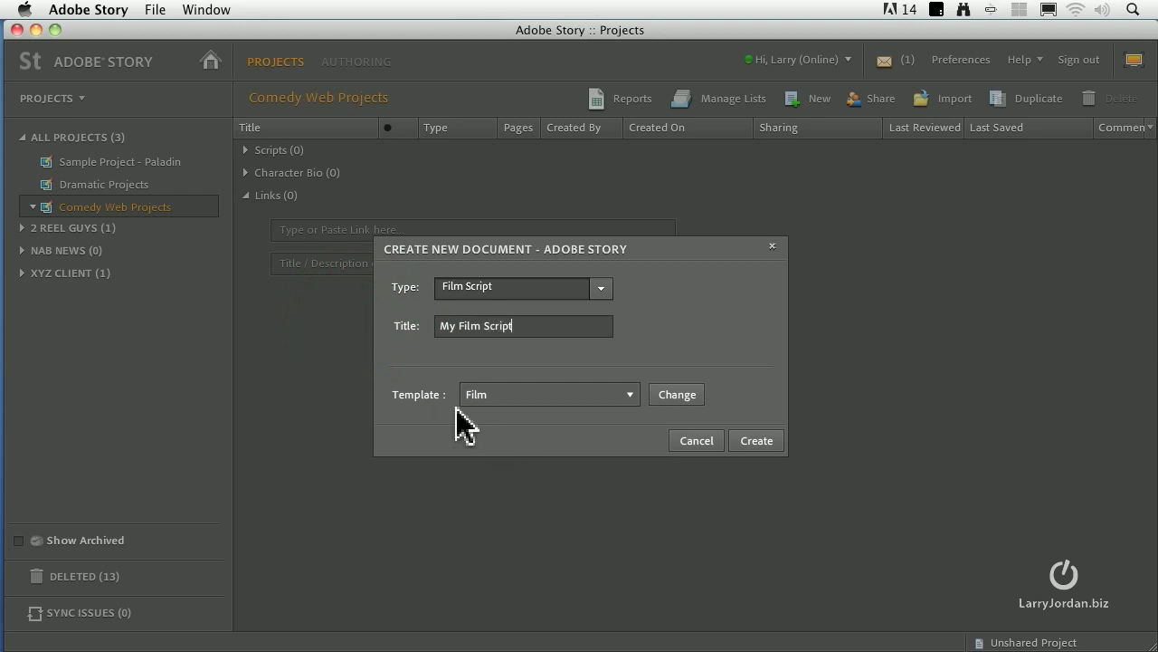
{"action": "left_click", "coordinate": [762, 443]}
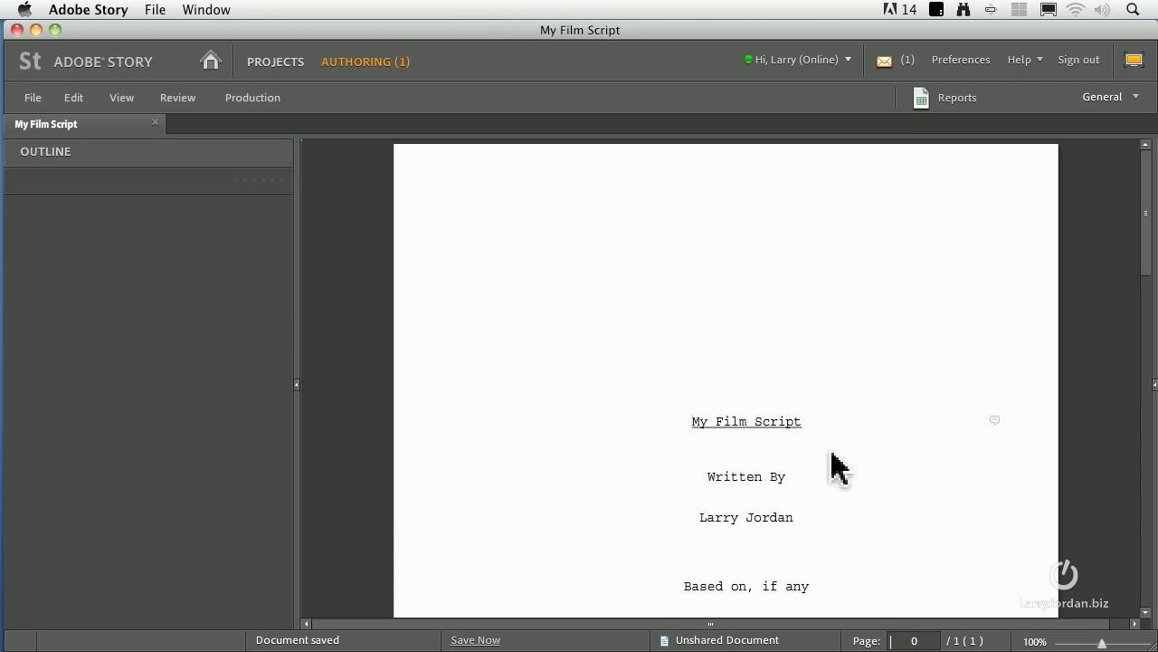
Change the title page's "Based on, if any" line to "Based on my wild imagination.".
{"action": "scroll", "coordinate": [833, 468], "scroll_direction": "down", "scroll_amount": 3}
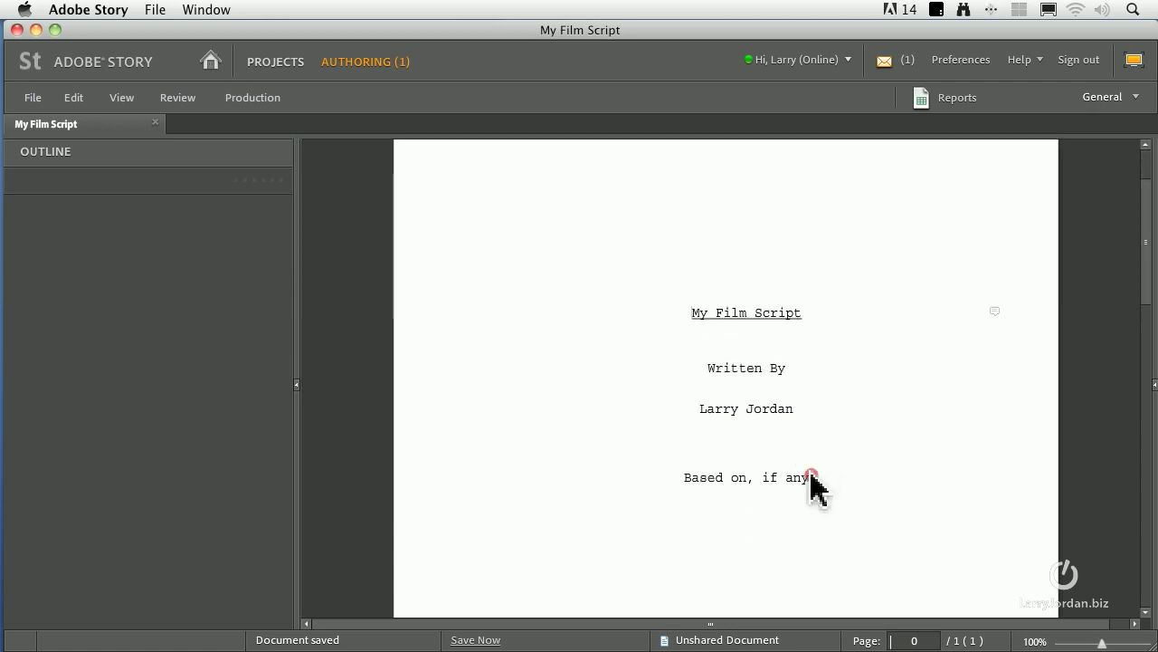
{"action": "left_click", "coordinate": [812, 478]}
{"action": "key", "text": "BackSpace"}
{"action": "key", "text": "BackSpace"}
{"action": "key", "text": "BackSpace"}
{"action": "key", "text": "BackSpace"}
{"action": "key", "text": "BackSpace"}
{"action": "key", "text": "BackSpace"}
{"action": "key", "text": "BackSpace"}
{"action": "key", "text": "BackSpace"}
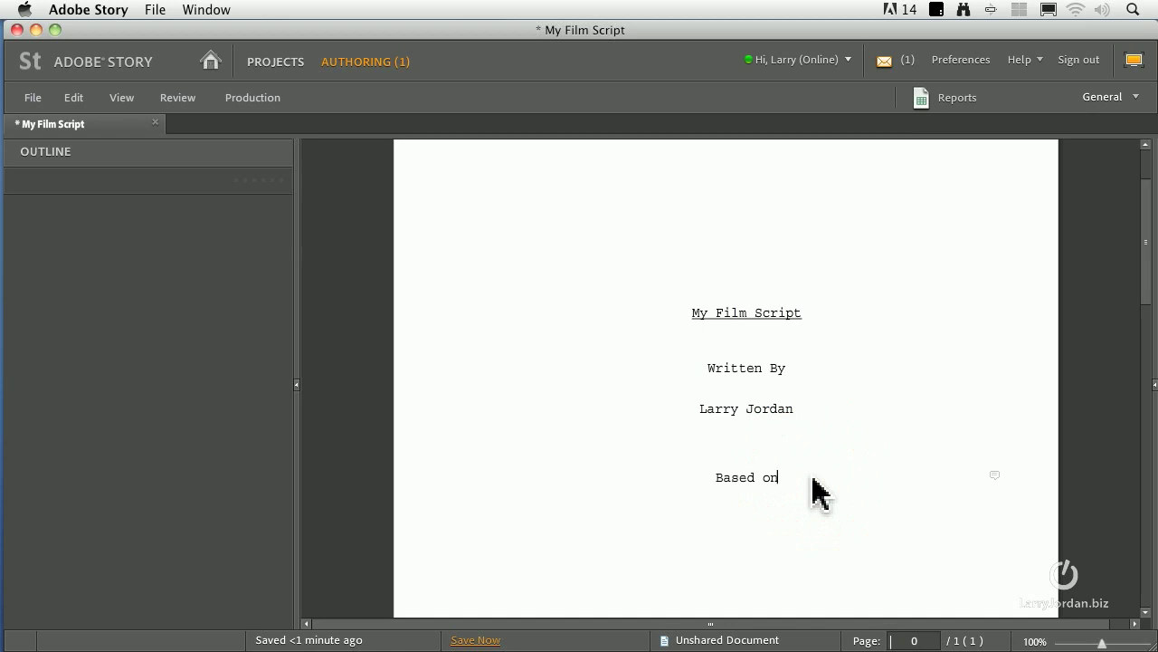
{"action": "type", "text": "my"}
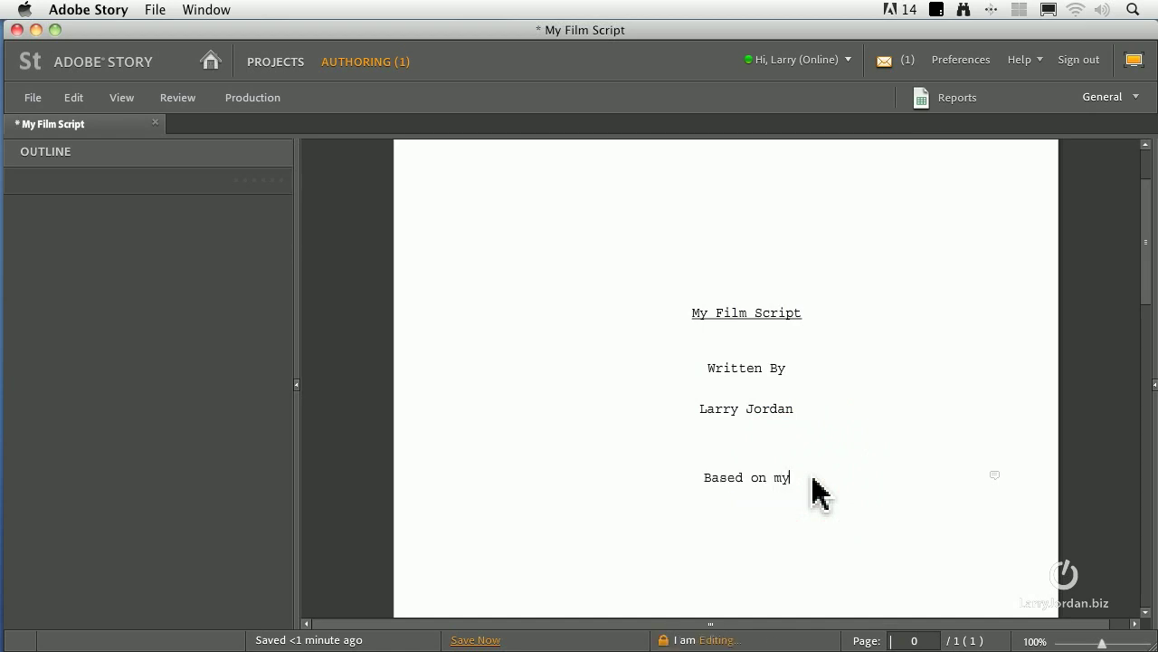
{"action": "type", "text": " wild imagination."}
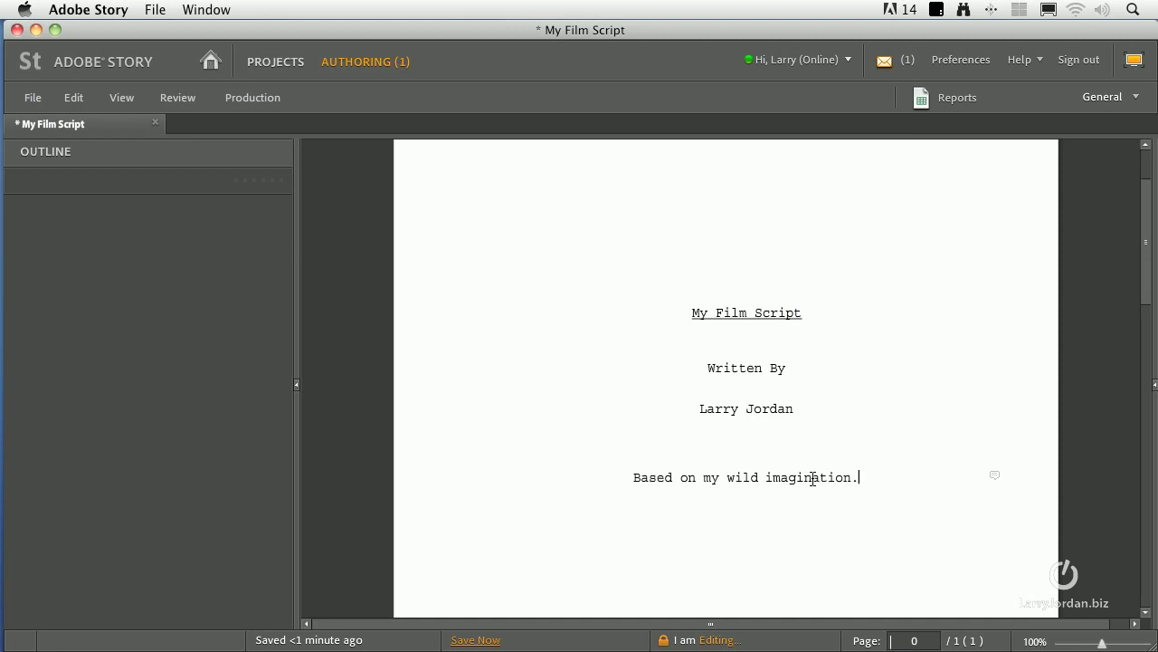
Replace the title page's Address placeholder with the writer's street address and a second line for the city and state.
{"action": "scroll", "coordinate": [762, 479], "scroll_direction": "down", "scroll_amount": 5}
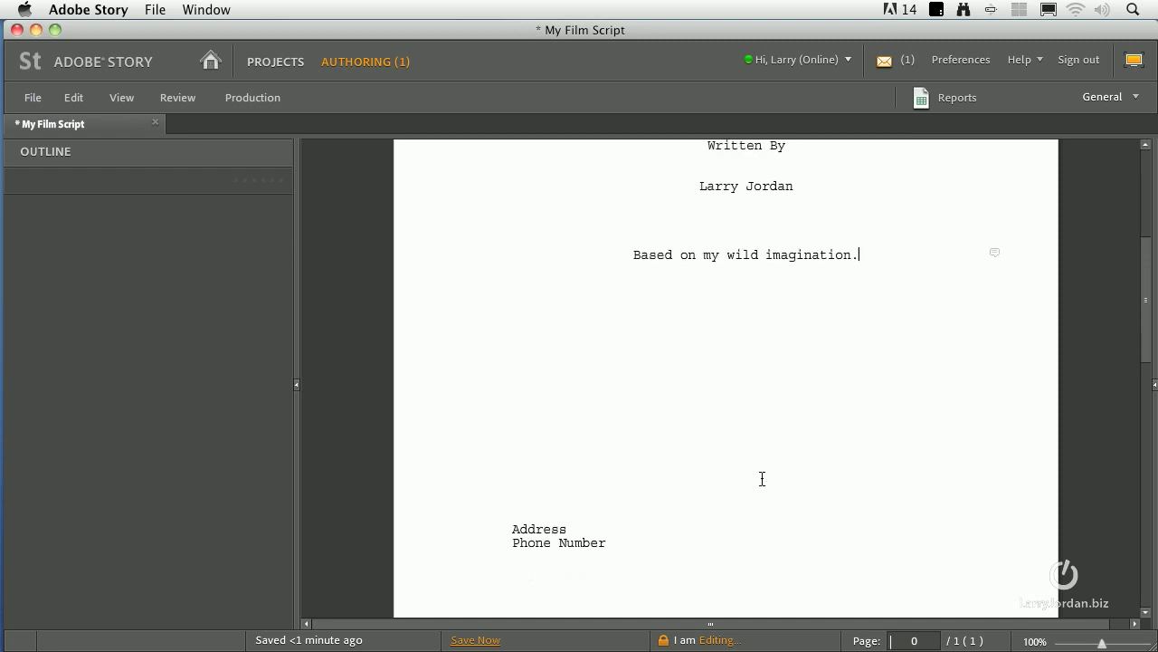
{"action": "double_click", "coordinate": [534, 528]}
{"action": "type", "text": "123 Main St."}
{"action": "key", "text": "Return"}
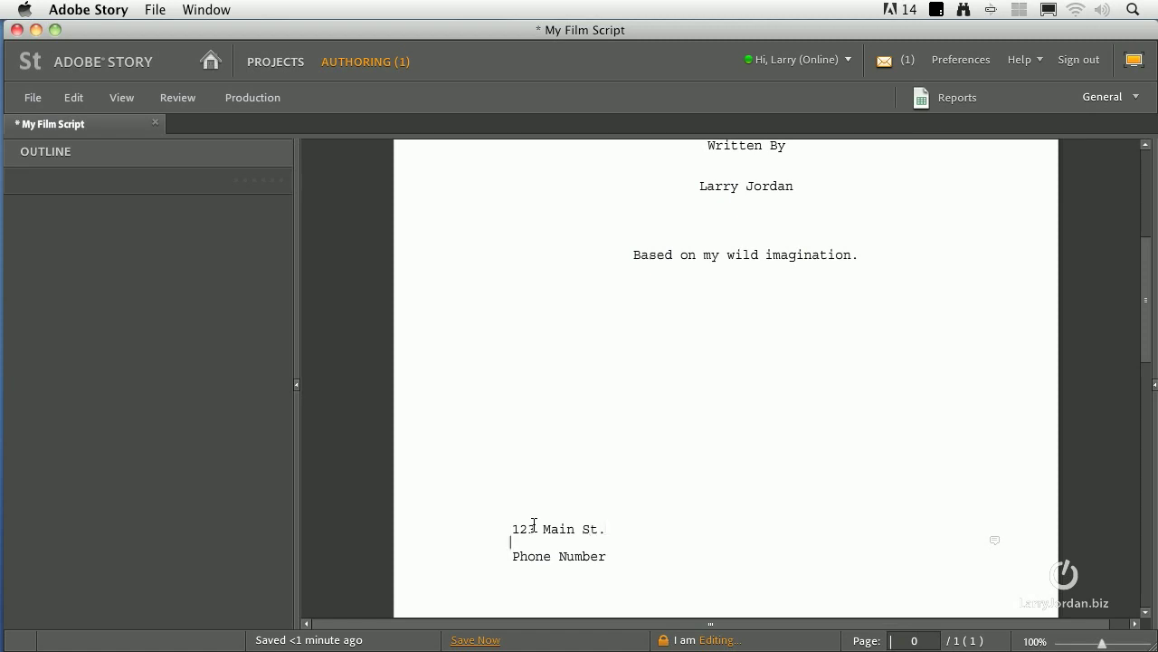
{"action": "type", "text": "Hollywood, CA"}
{"action": "key", "text": "Return"}
Replace the title page's Phone Number placeholder with the writer's phone number.
{"action": "scroll", "coordinate": [532, 534], "scroll_direction": "down", "scroll_amount": 1}
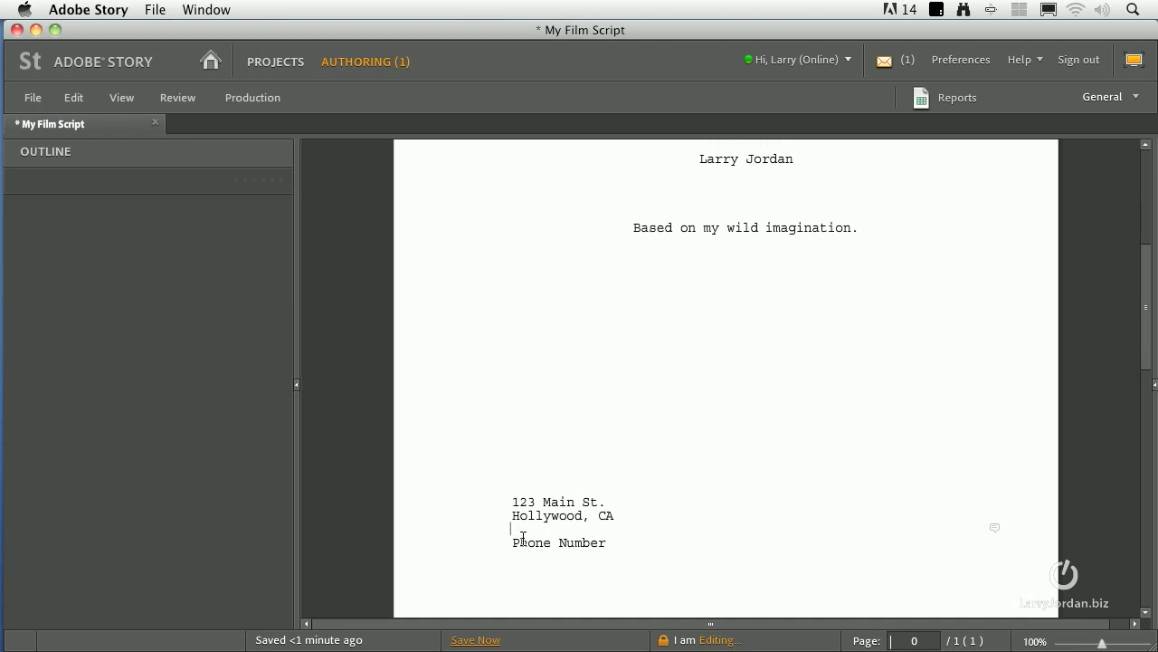
{"action": "left_click_drag", "start_coordinate": [514, 542], "coordinate": [606, 542]}
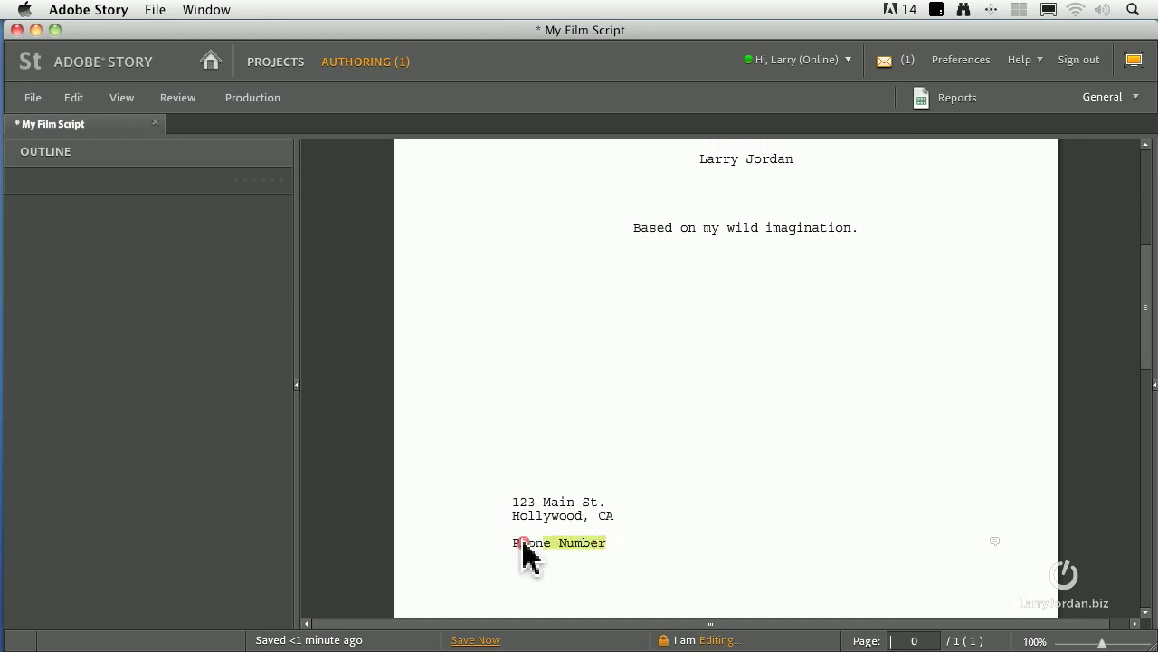
{"action": "left_click_drag", "start_coordinate": [522, 542], "coordinate": [504, 543]}
{"action": "type", "text": "(818)"}
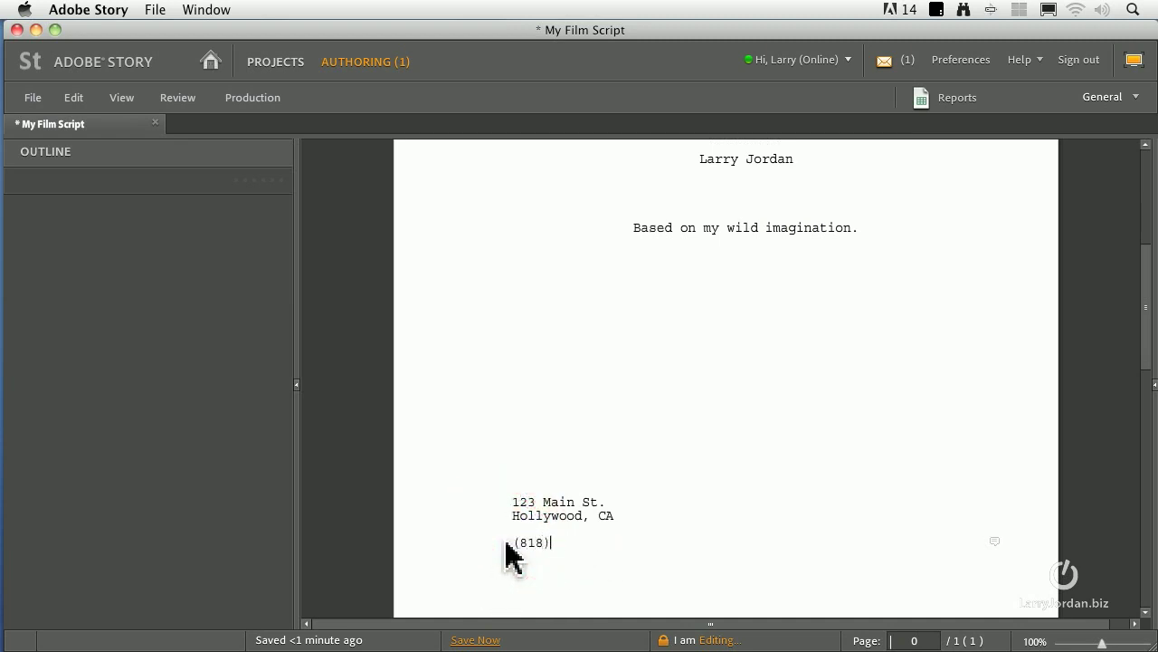
{"action": "type", "text": " 555-1212"}
Enter the first scene heading on page 1 as "INT. VIEWER'S IMAGINATION - DAY", using the suggested INT. and DAY entries.
{"action": "scroll", "coordinate": [754, 533], "scroll_direction": "down", "scroll_amount": 3}
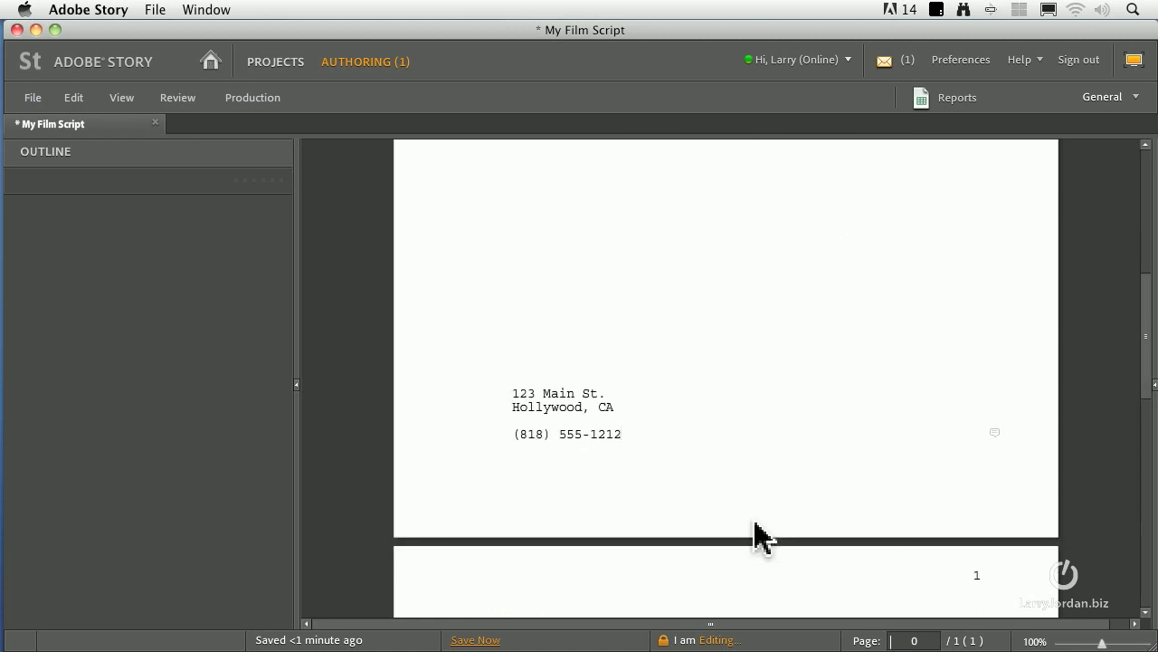
{"action": "scroll", "coordinate": [760, 535], "scroll_direction": "down", "scroll_amount": 4}
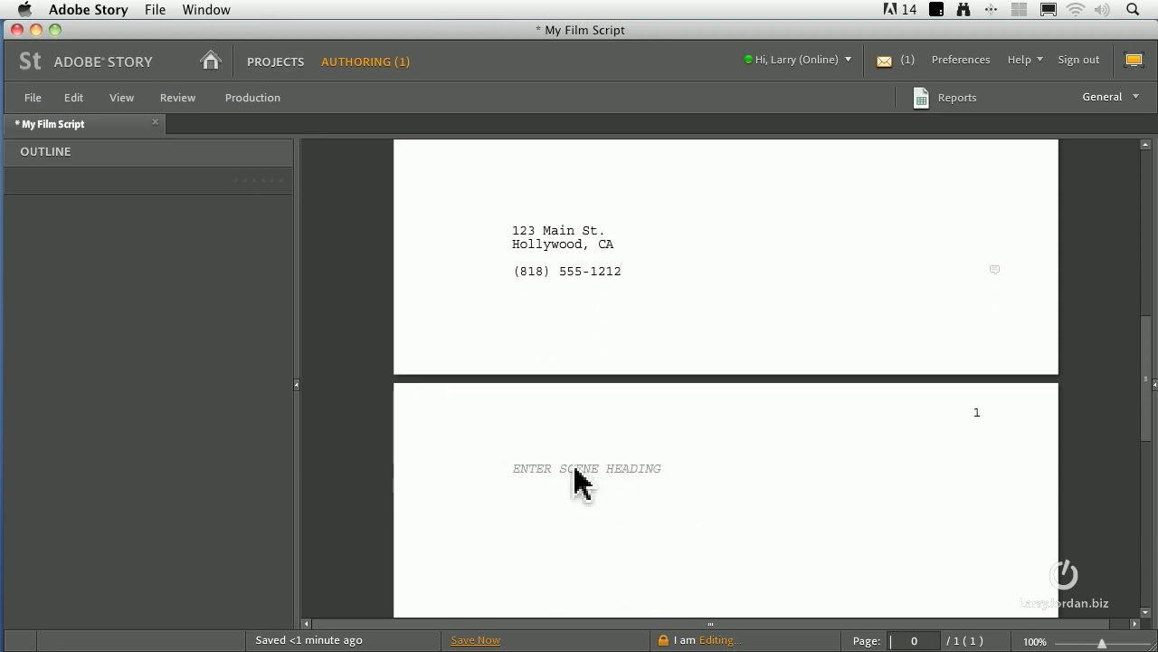
{"action": "left_click", "coordinate": [580, 482]}
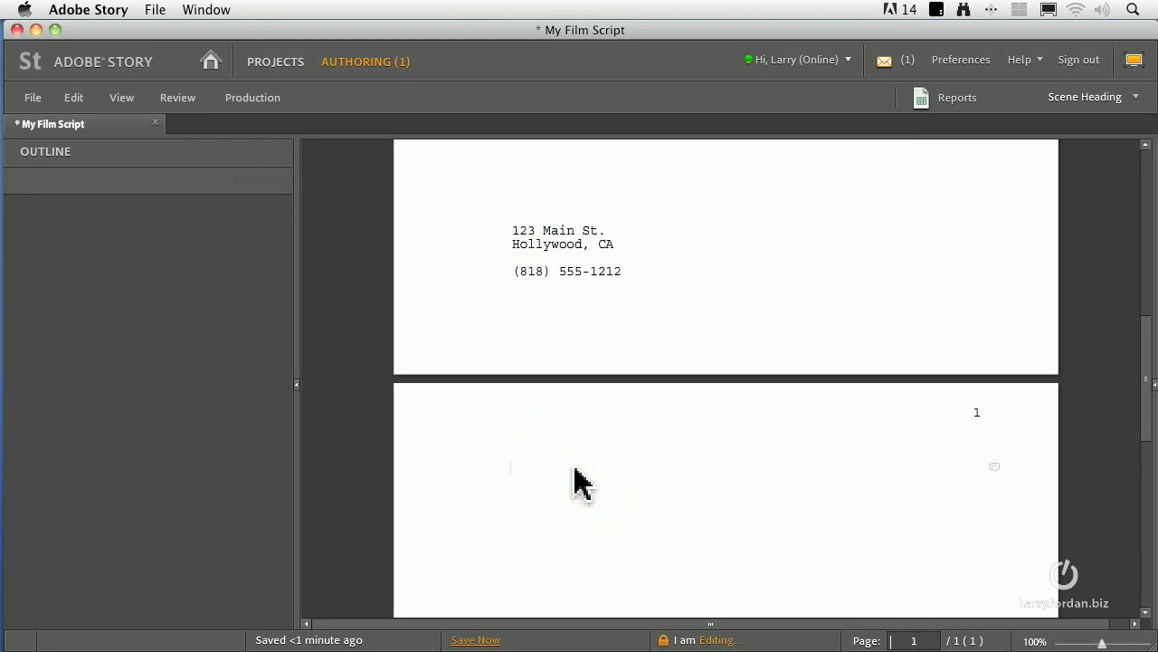
{"action": "type", "text": "I"}
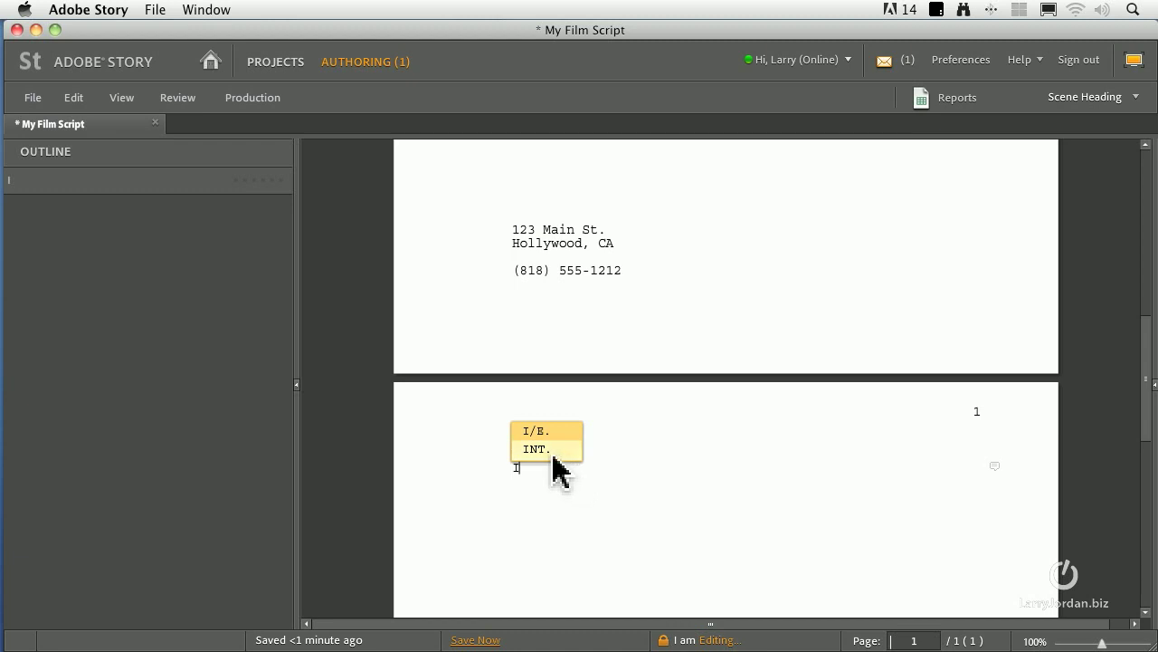
{"action": "left_click", "coordinate": [549, 452]}
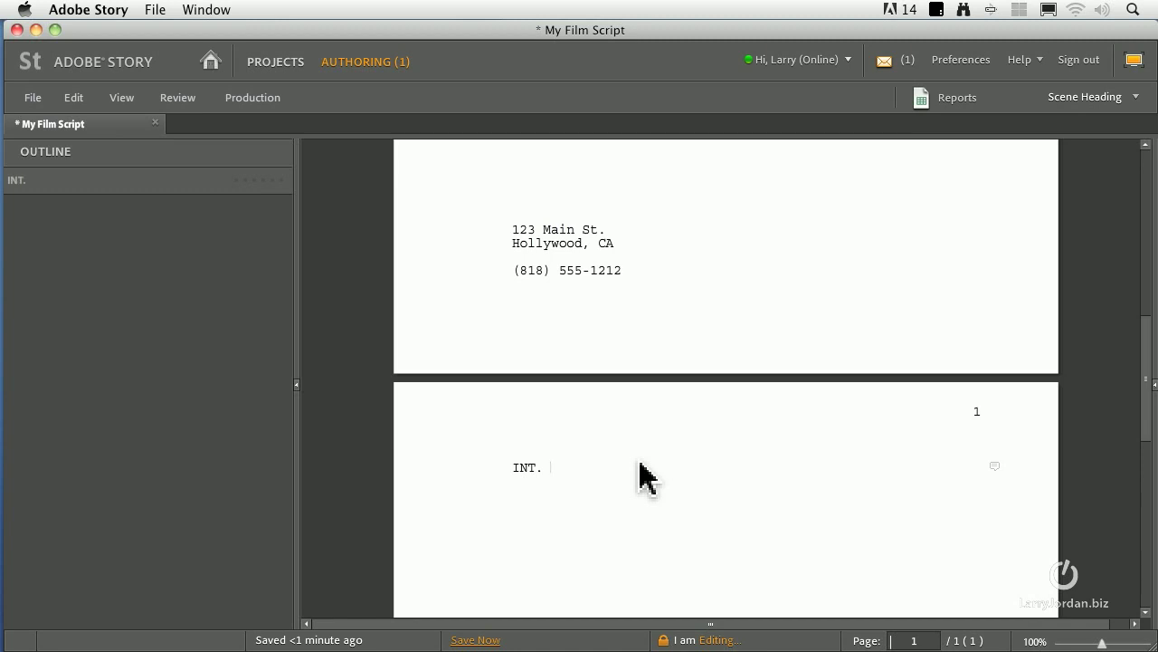
{"action": "type", "text": "VIEWER'S IMAG"}
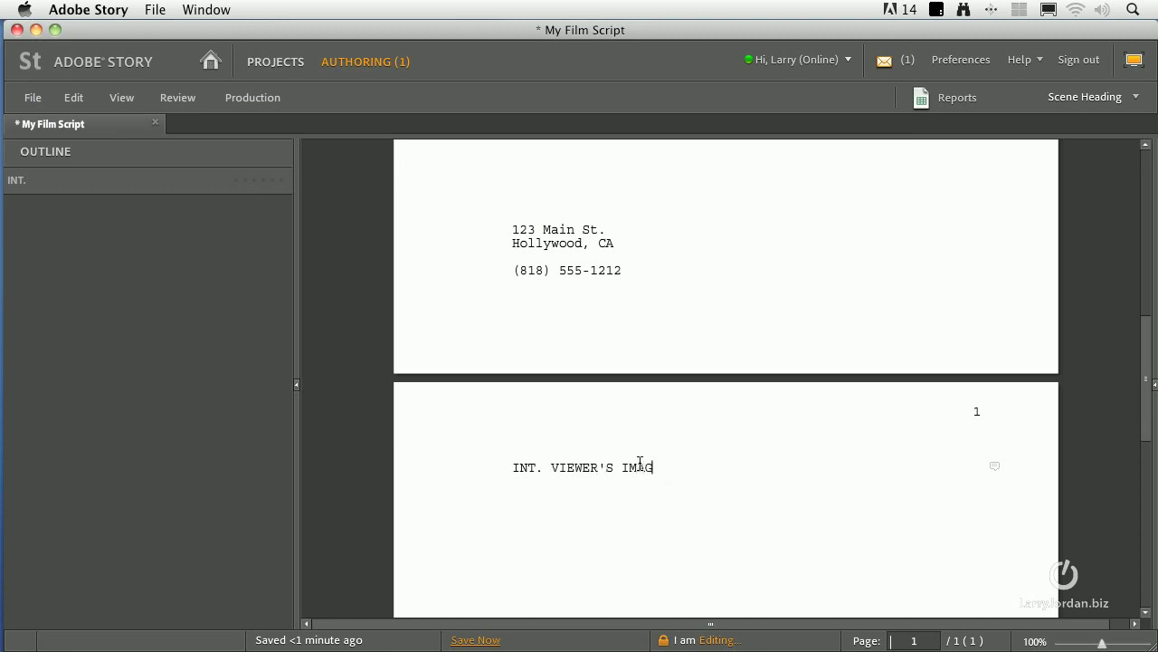
{"action": "type", "text": "INATION"}
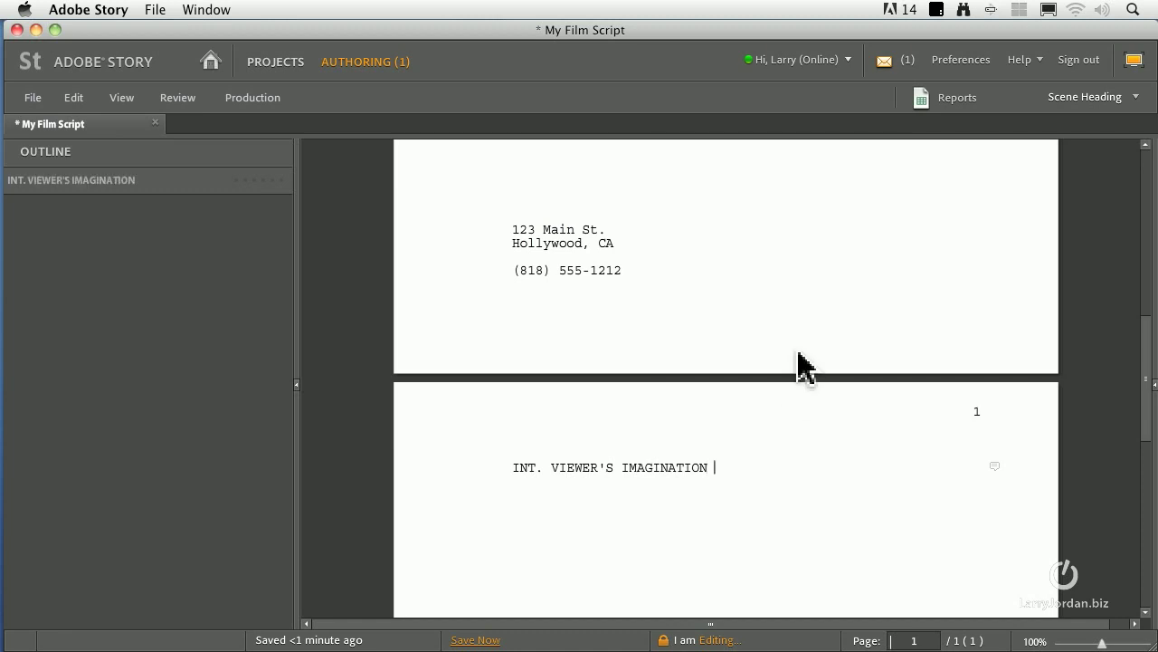
{"action": "type", "text": "-"}
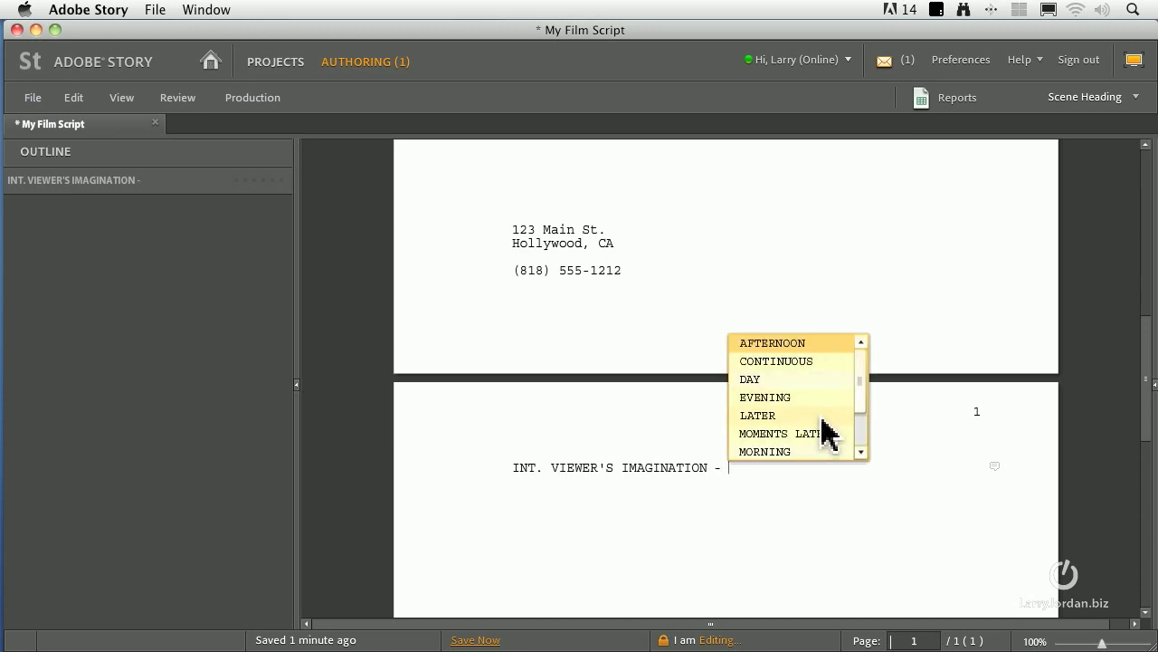
{"action": "left_click", "coordinate": [778, 378]}
{"action": "key", "text": "Return"}
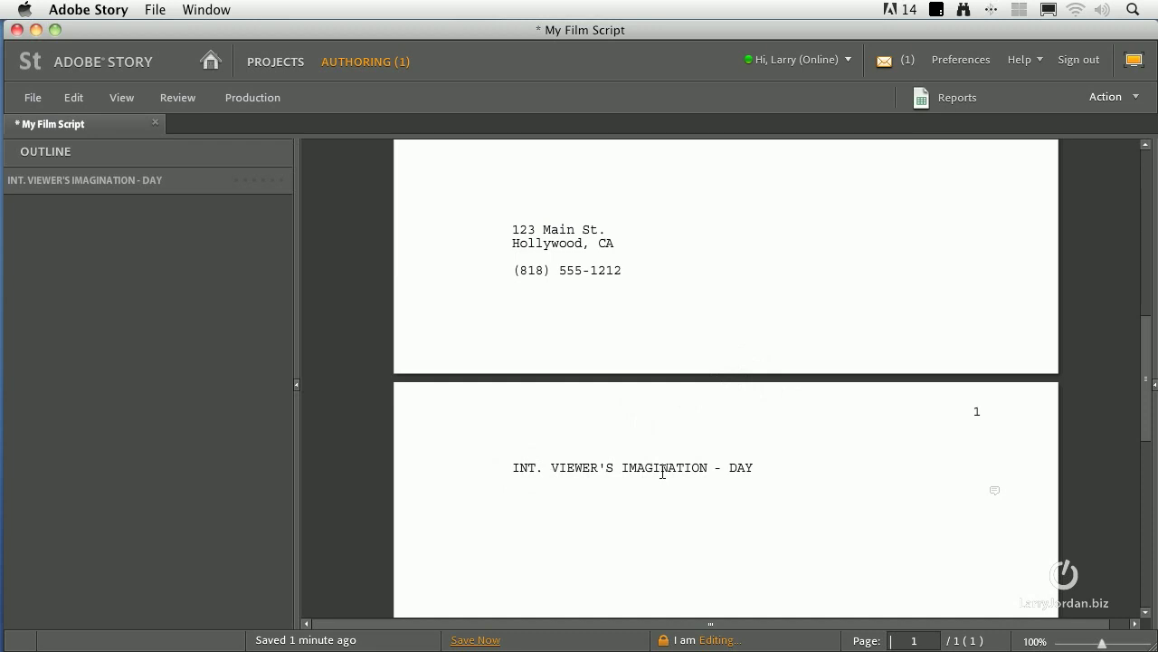
Write the action line "Our Hero strides into the the room, and looks around with a commanding gaze." below the scene heading.
{"action": "left_click", "coordinate": [1133, 98]}
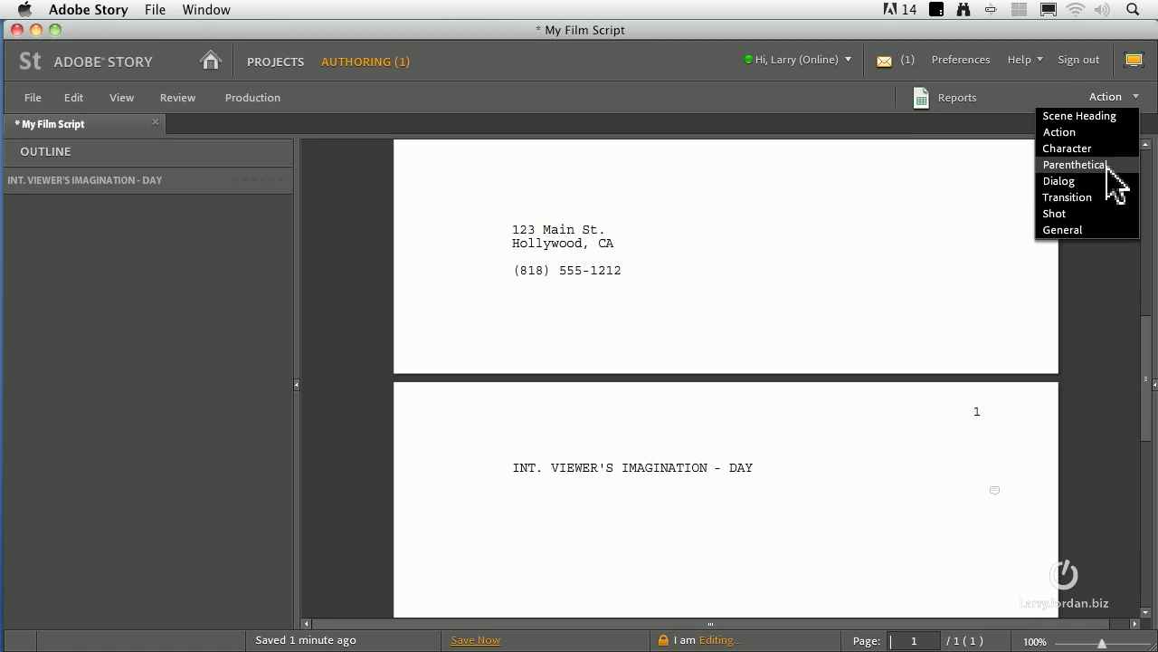
{"action": "left_click", "coordinate": [765, 497]}
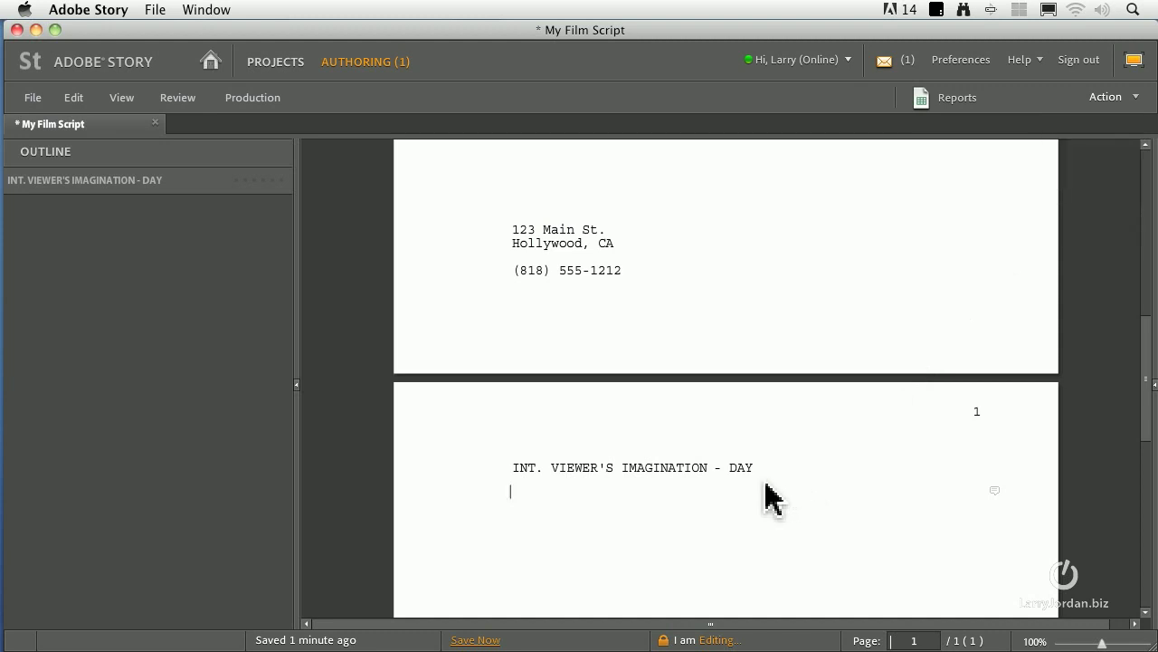
{"action": "type", "text": "Our"}
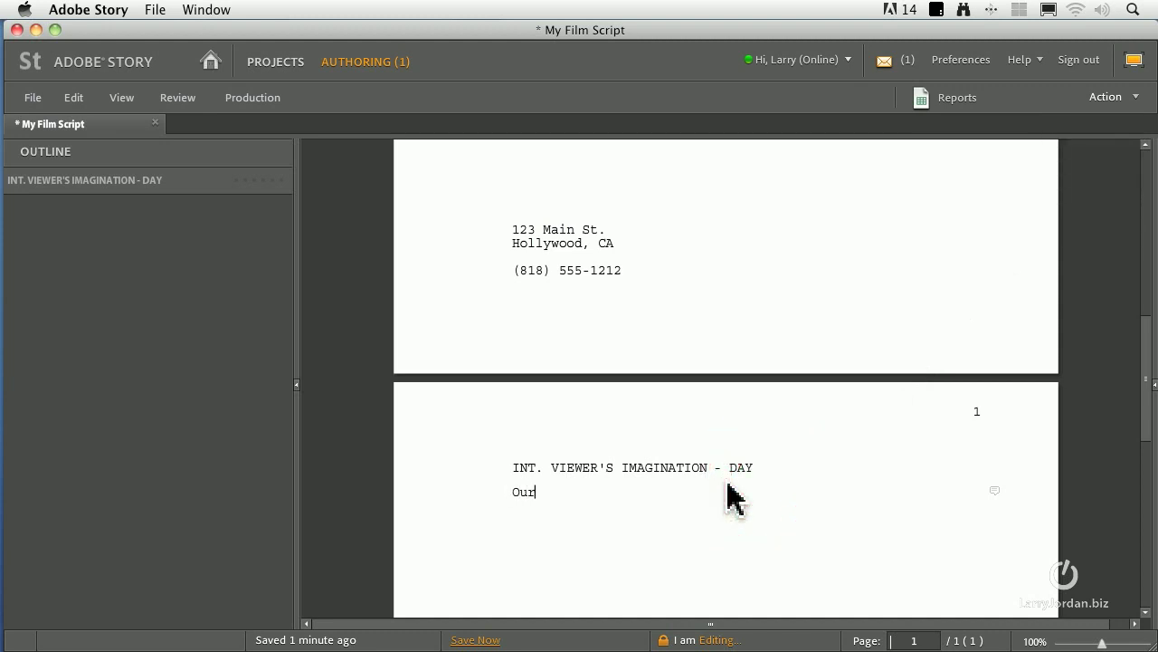
{"action": "type", "text": " Hero strides into the "}
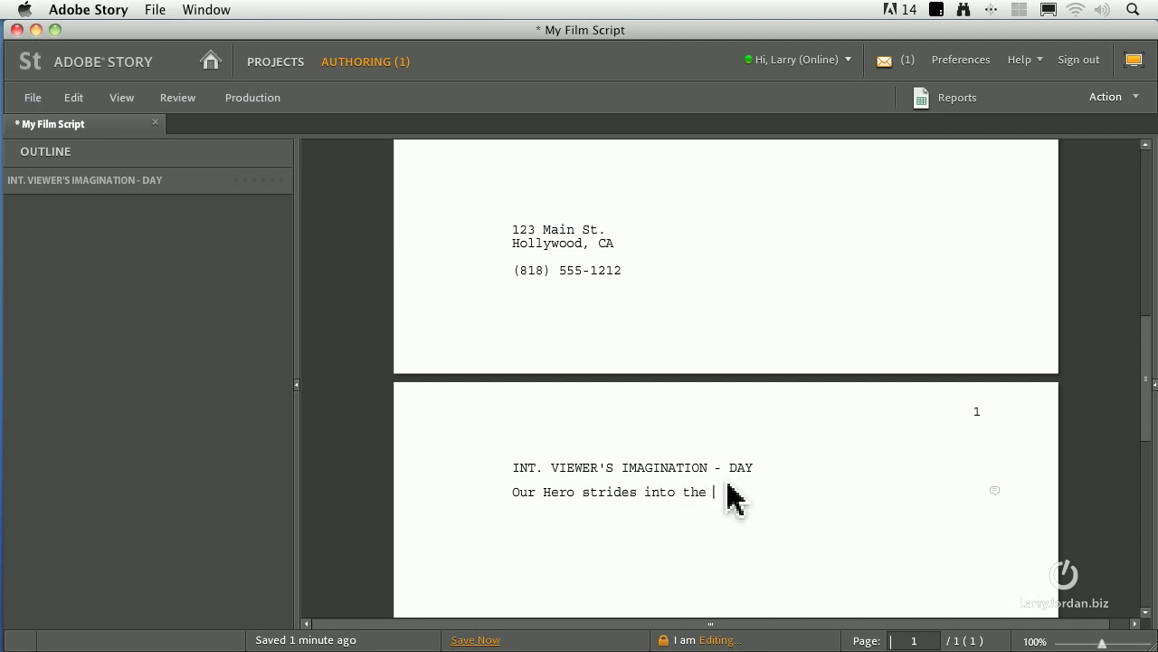
{"action": "type", "text": "the room,"}
{"action": "type", "text": "and looks areou"}
{"action": "key", "text": "BackSpace"}
{"action": "key", "text": "BackSpace"}
{"action": "key", "text": "BackSpace"}
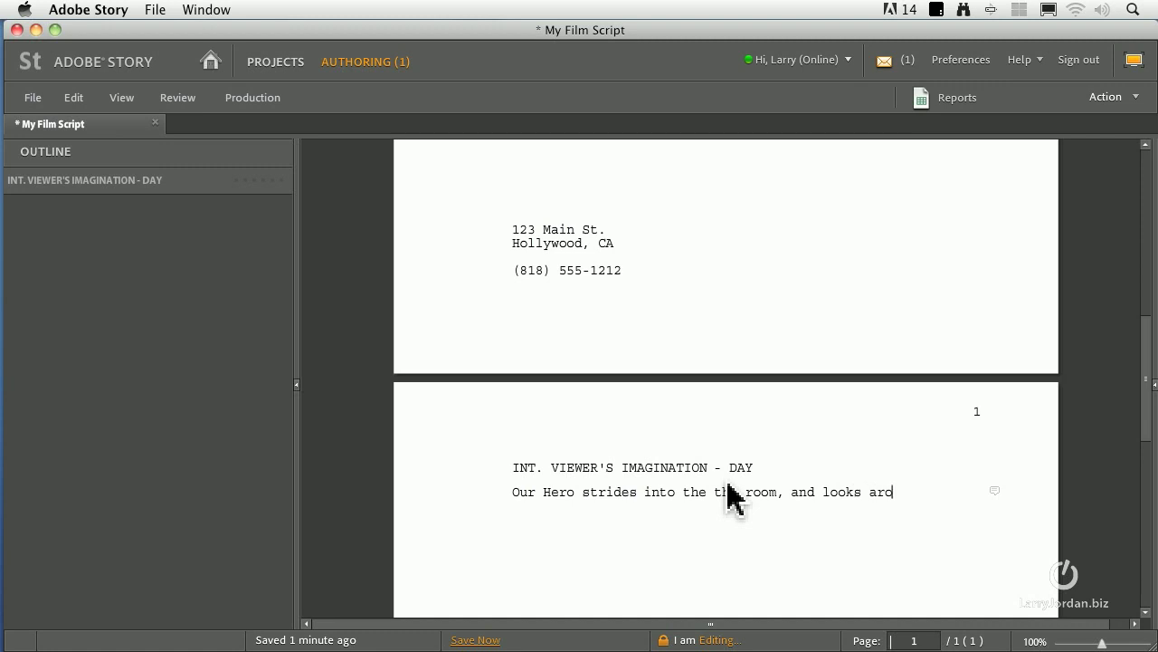
{"action": "type", "text": "opund with a co"}
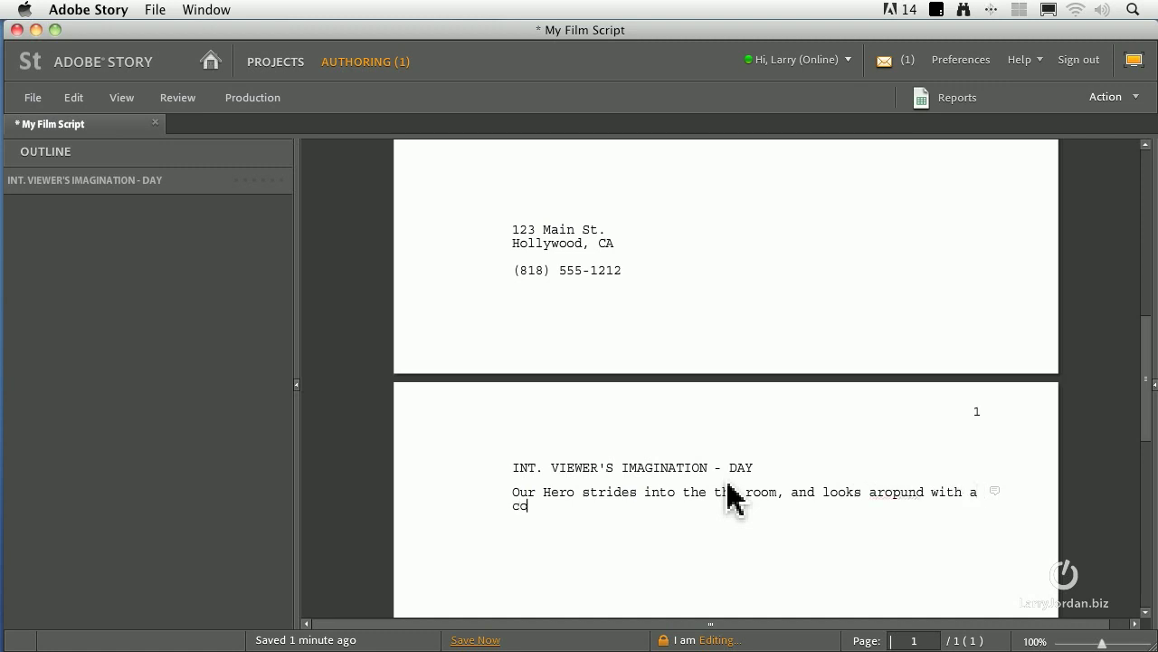
{"action": "type", "text": "mmanding gaze."}
{"action": "double_click", "coordinate": [885, 492]}
{"action": "type", "text": "around"}
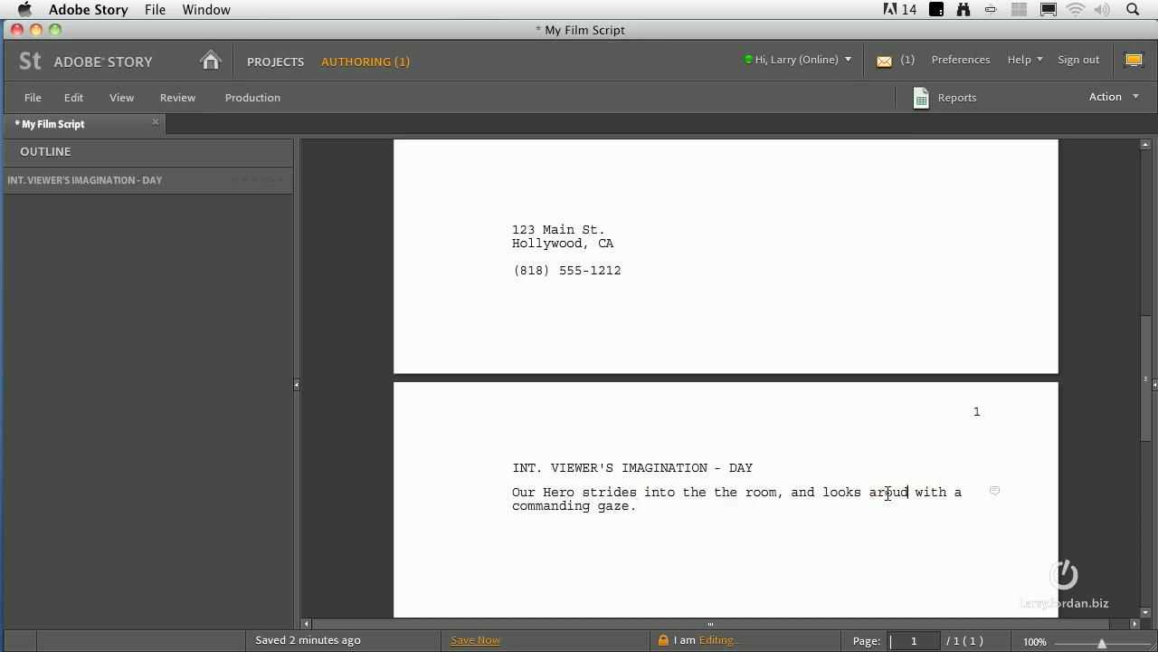
{"action": "left_click", "coordinate": [833, 556]}
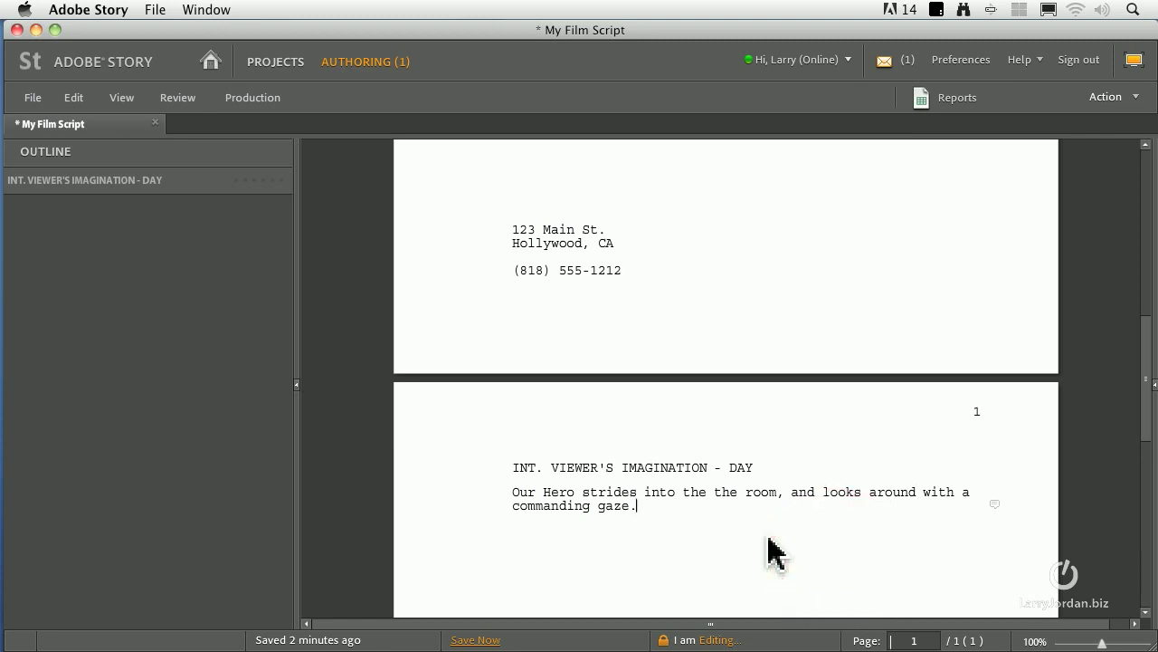
Add a Character element HERO below the action line with the dialog "Ta-DAH! I'm here.".
{"action": "key", "text": "Return"}
{"action": "left_click", "coordinate": [1102, 97]}
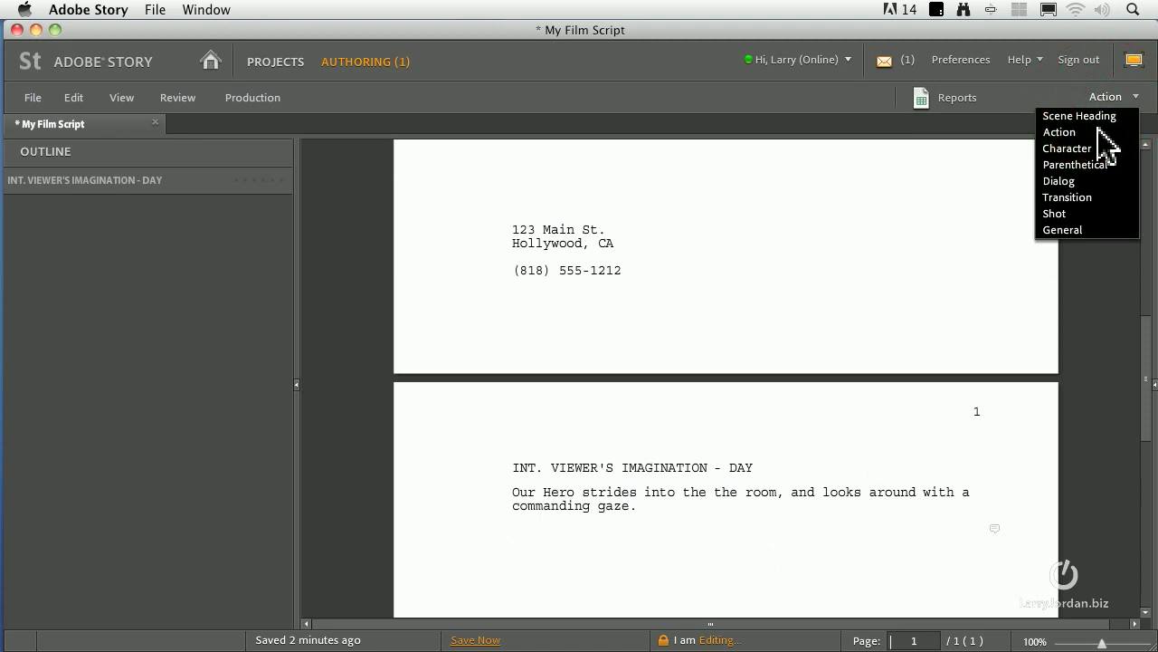
{"action": "left_click", "coordinate": [1106, 149]}
{"action": "type", "text": "HERO"}
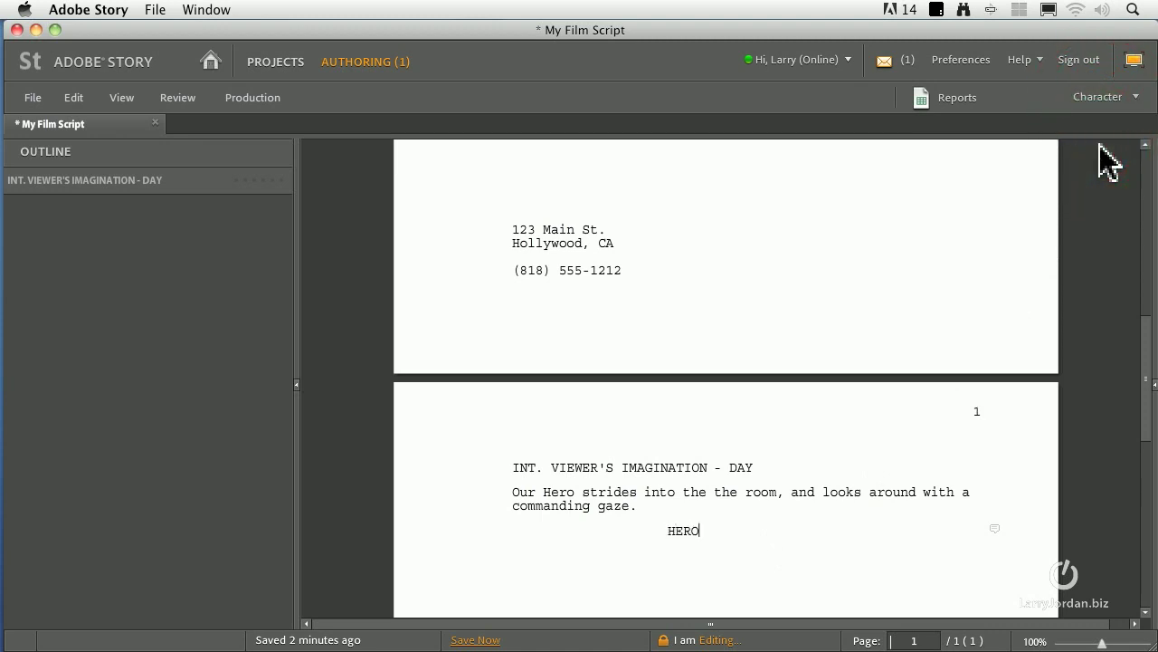
{"action": "key", "text": "Return"}
{"action": "type", "text": "T"}
{"action": "key", "text": "BackSpace"}
{"action": "type", "text": "T"}
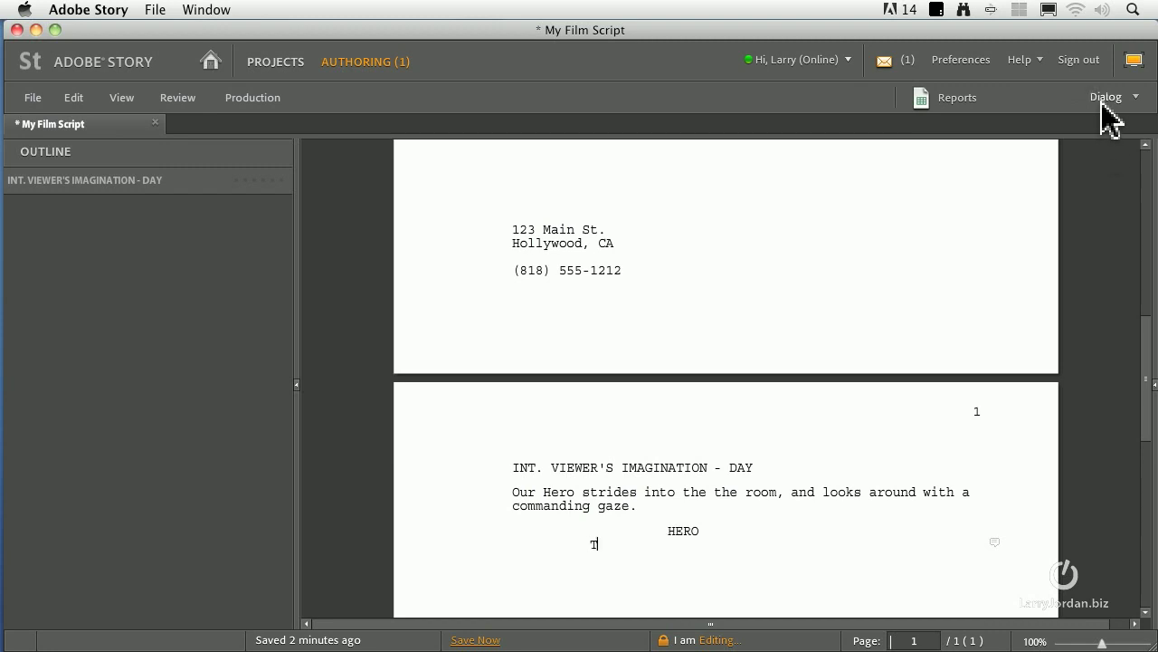
{"action": "type", "text": "a-DAH!  I'm here."}
{"action": "key", "text": "Return"}
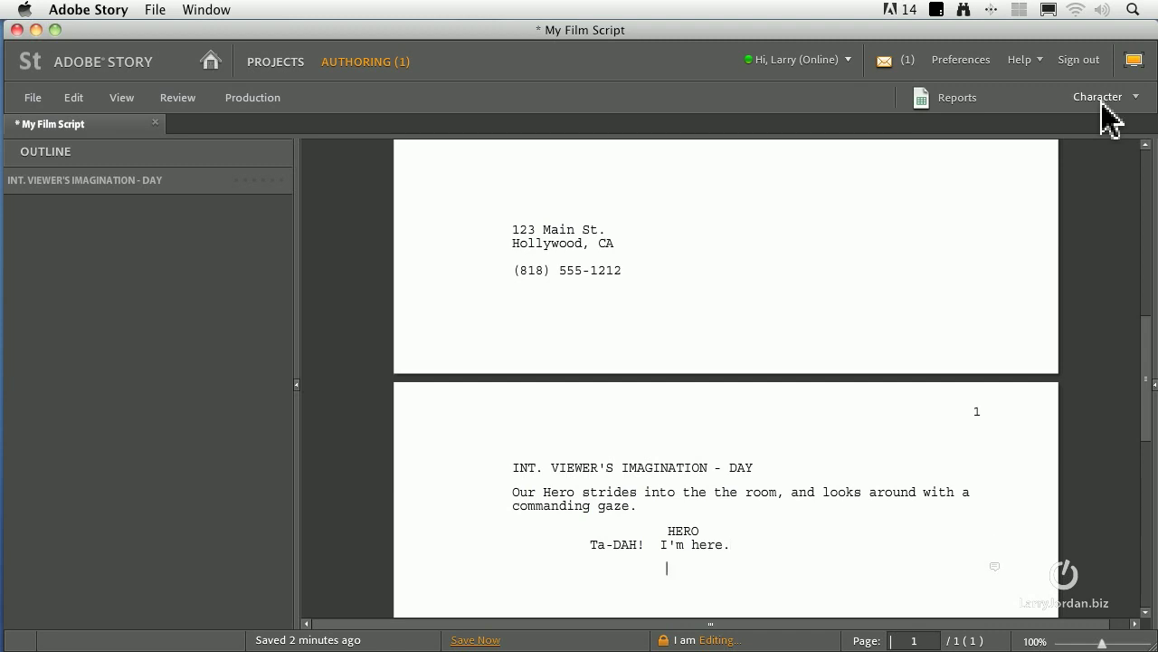
Add the character MAYOR after the HERO's dialog with the line "We are very glad to see you.".
{"action": "type", "text": "MAYOR"}
{"action": "key", "text": "Return"}
{"action": "type", "text": "We hare"}
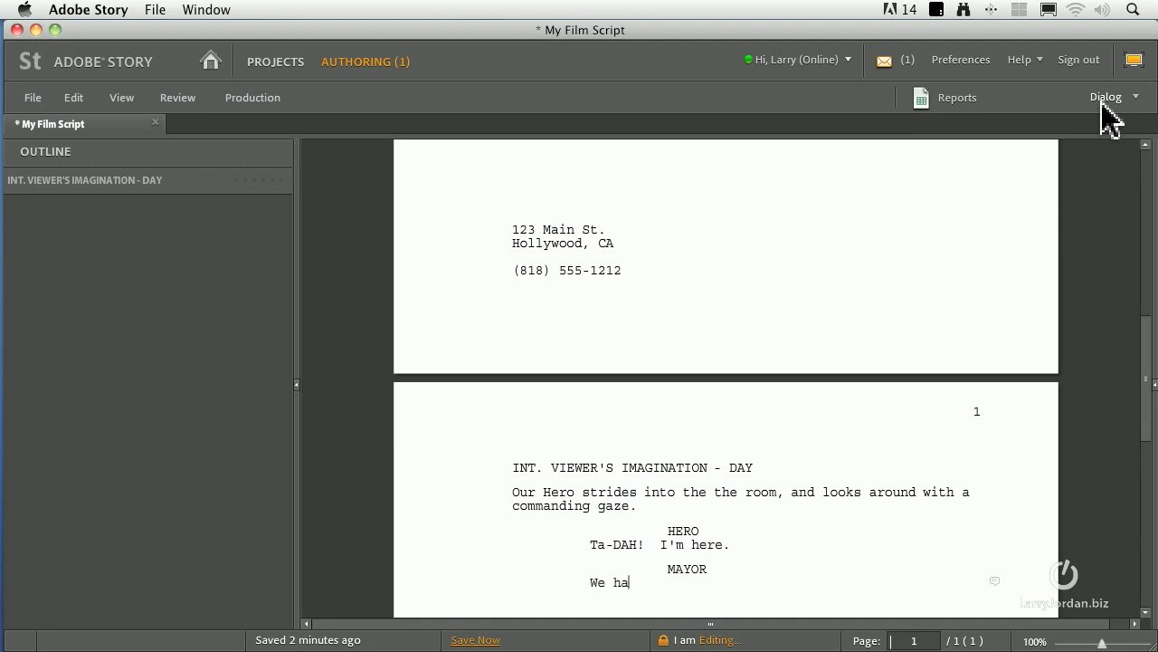
{"action": "key", "text": "BackSpace"}
{"action": "key", "text": "BackSpace"}
{"action": "key", "text": "BackSpace"}
{"action": "key", "text": "BackSpace"}
{"action": "type", "text": "are very glad to see you."}
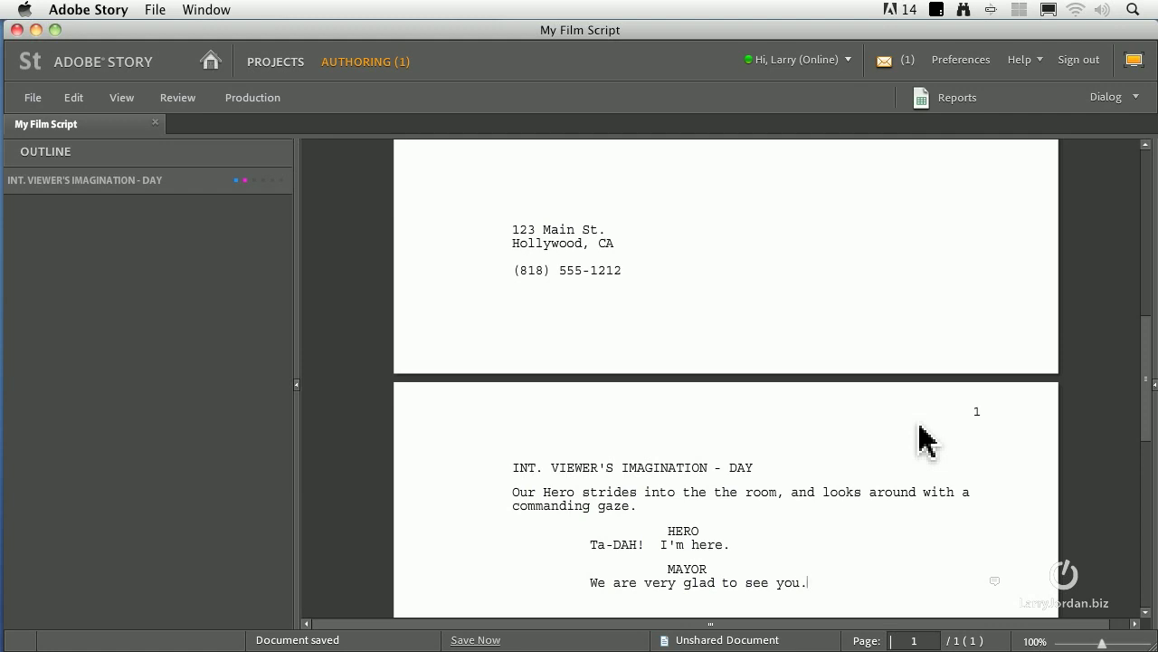
{"action": "scroll", "coordinate": [791, 463], "scroll_direction": "down", "scroll_amount": 1}
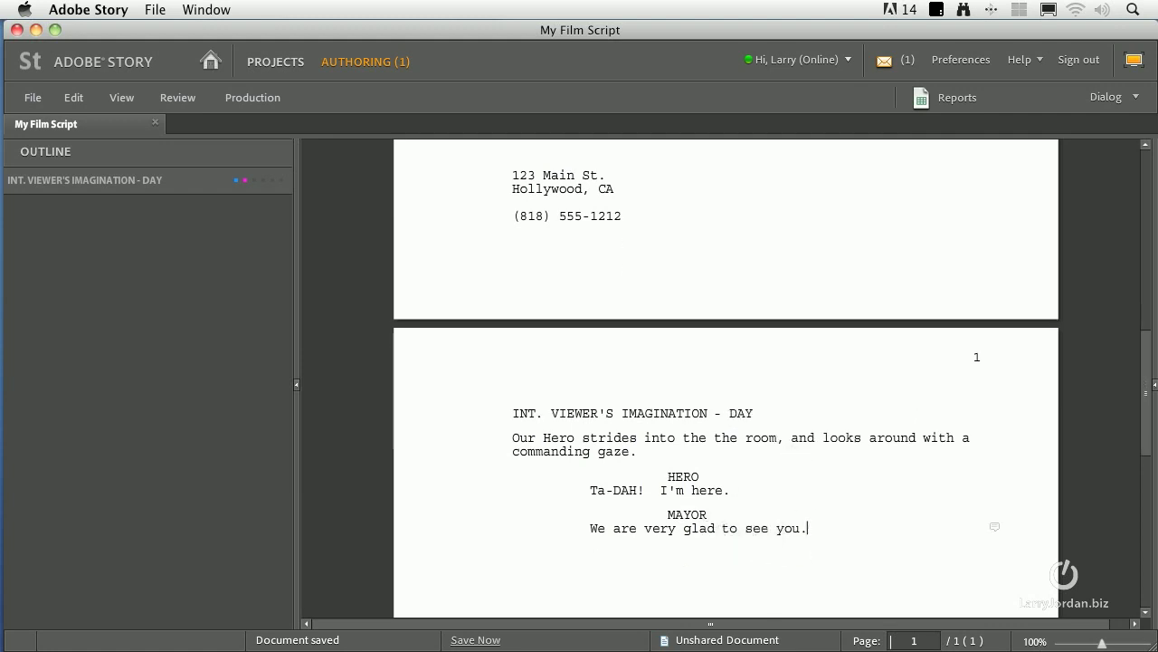